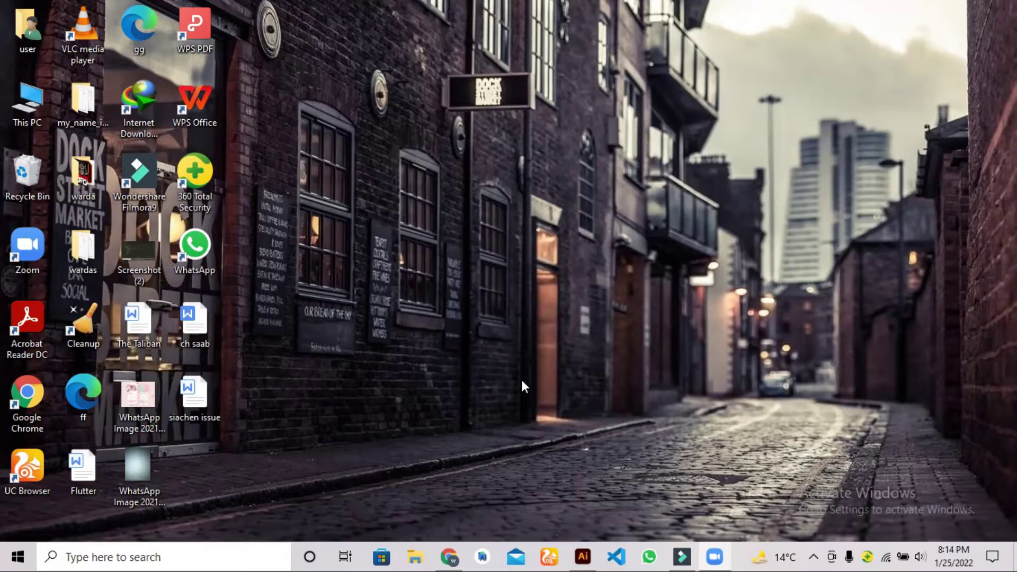
# - Restore Illustrator, show the Swatches panel from the Window menu, and stretch it taller to reveal every swatch group
pyautogui.click(583, 556)
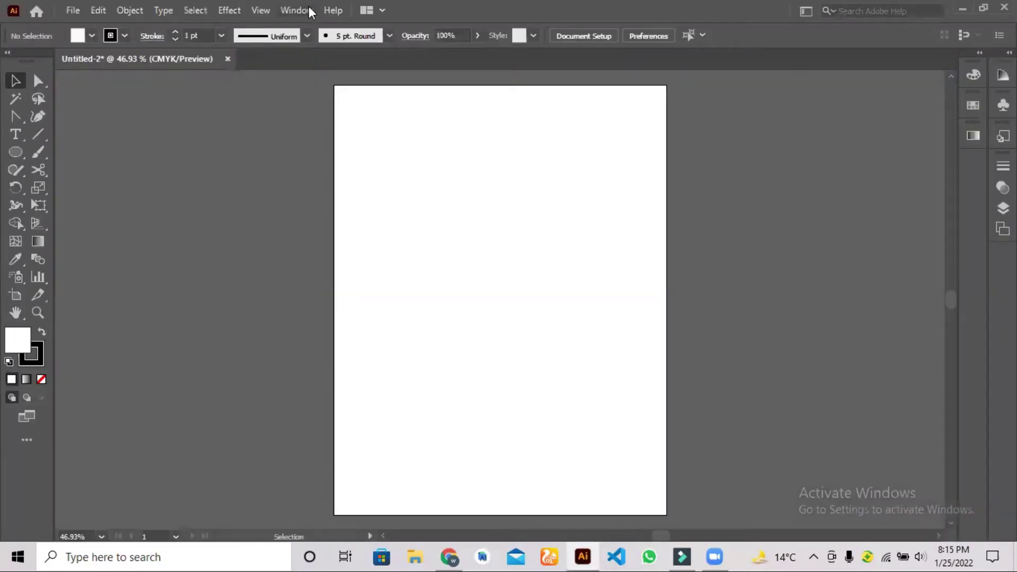
pyautogui.click(309, 11)
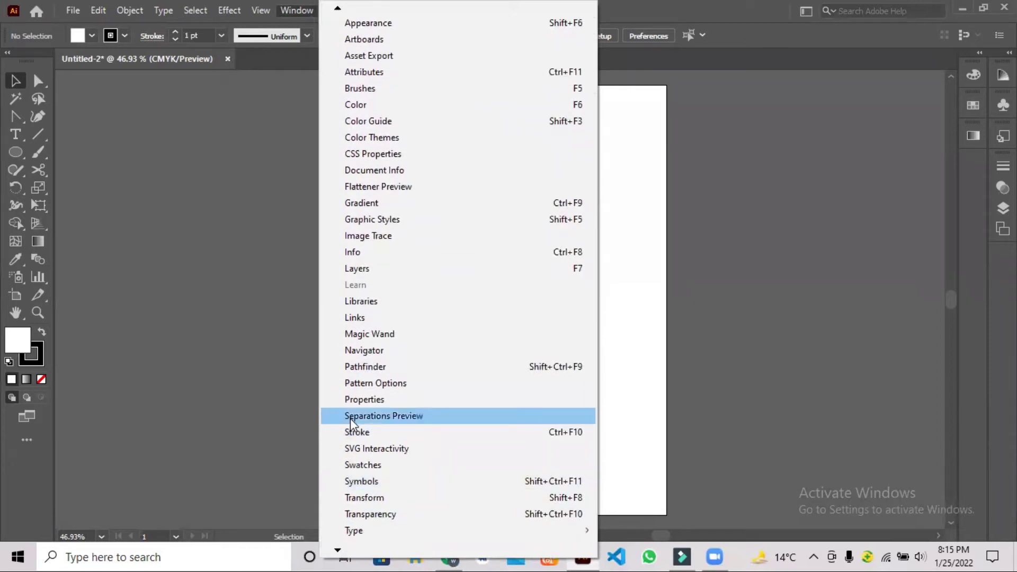
pyautogui.click(352, 466)
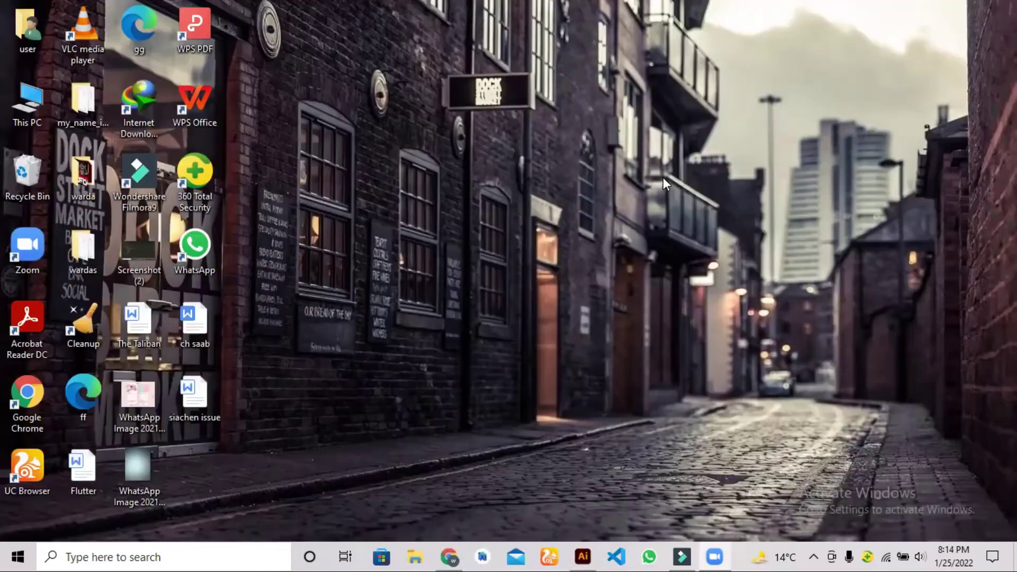
pyautogui.moveTo(866, 197)
pyautogui.mouseDown()
pyautogui.moveTo(870, 296)
pyautogui.moveTo(875, 245)
pyautogui.mouseUp()
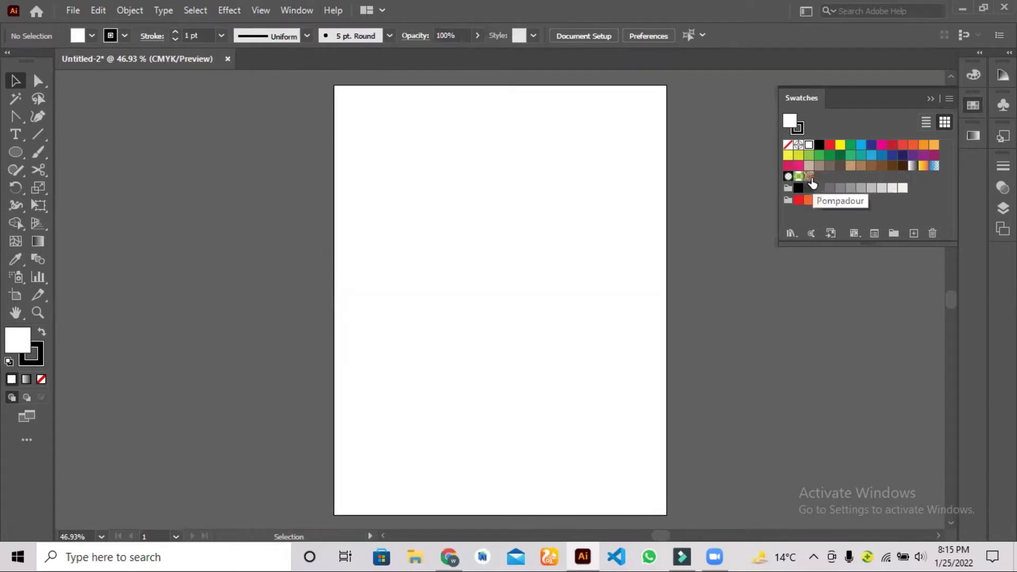
# - Draw a circle in the middle of the artboard with the Ellipse tool
pyautogui.click(15, 152)
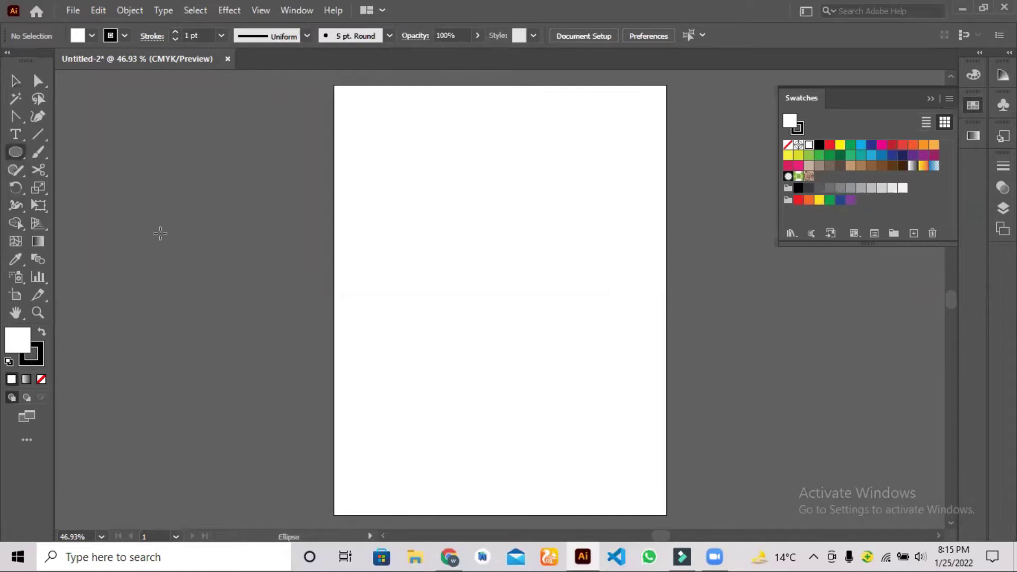
pyautogui.moveTo(469, 231); pyautogui.dragTo(572, 336)
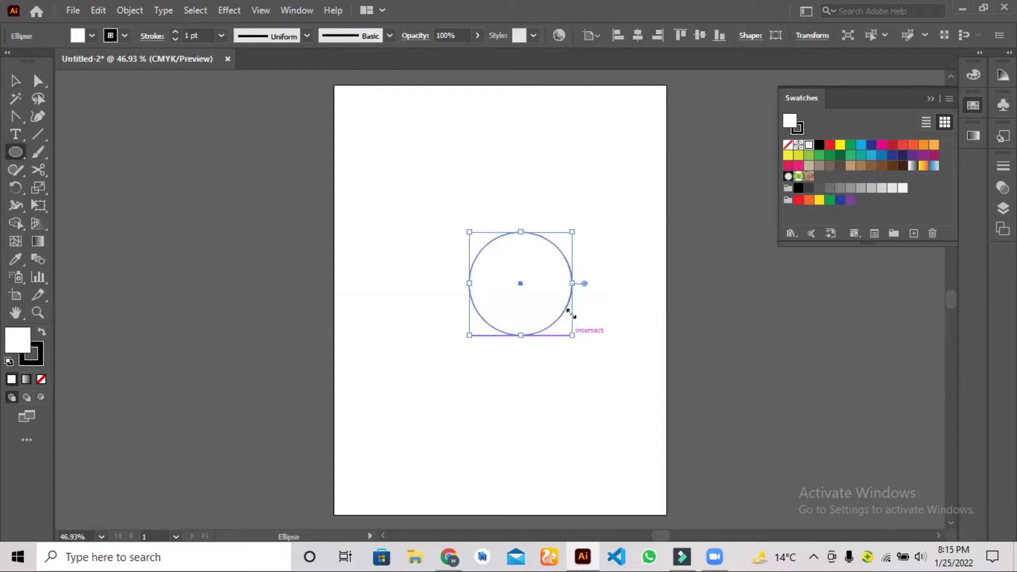
pyautogui.click(19, 84)
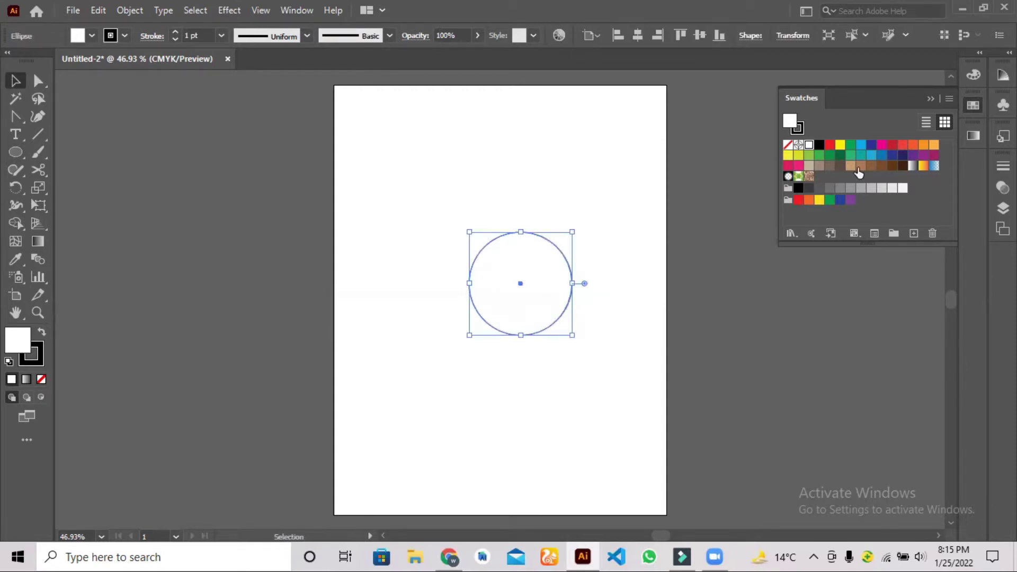
# - Try dark blue, brown, indigo, beige, grey, orange-yellow and blue gradient fills, ending on the Foliage pattern
pyautogui.click(872, 146)
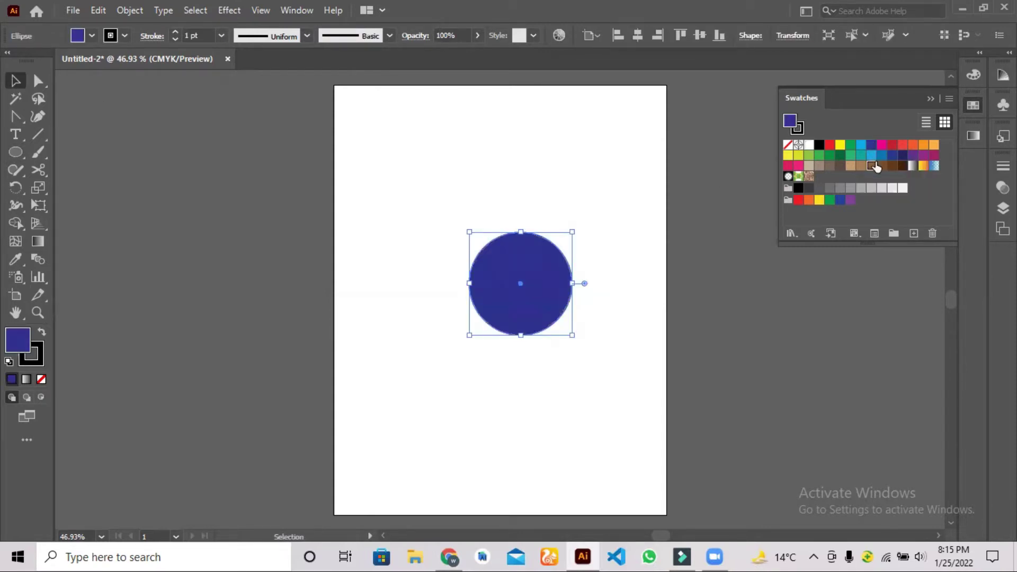
pyautogui.click(872, 166)
pyautogui.click(904, 156)
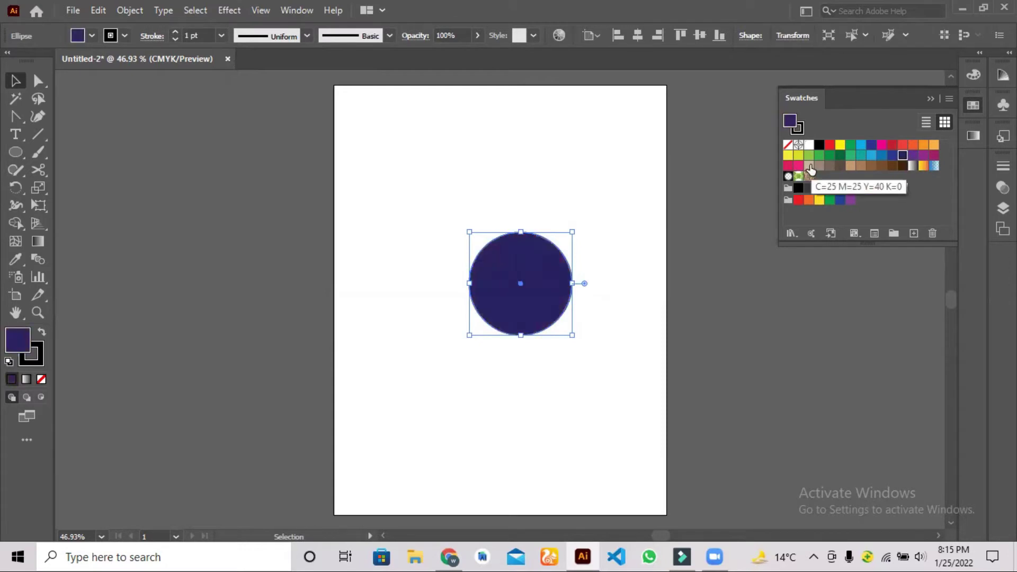
pyautogui.click(809, 166)
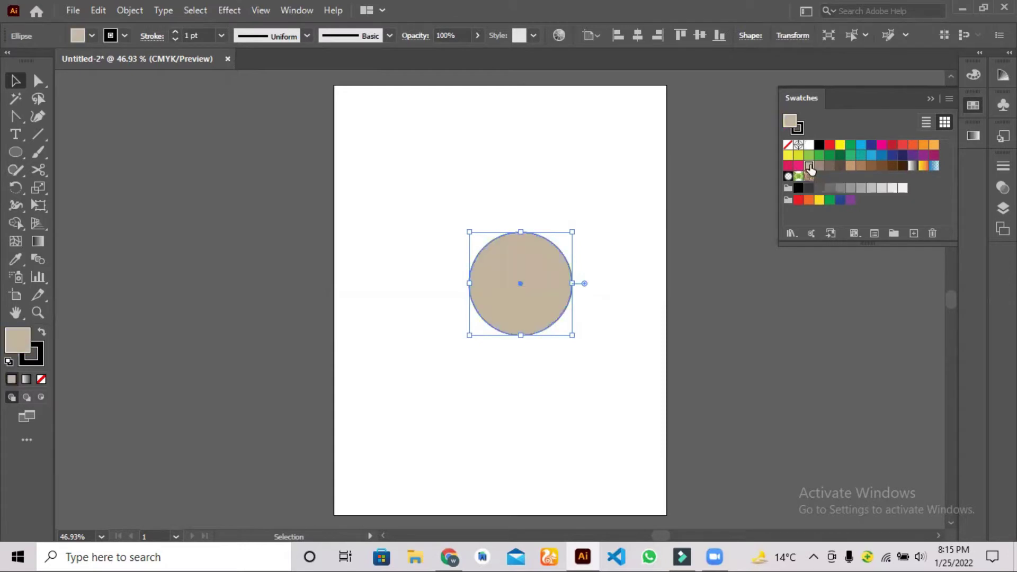
pyautogui.click(914, 167)
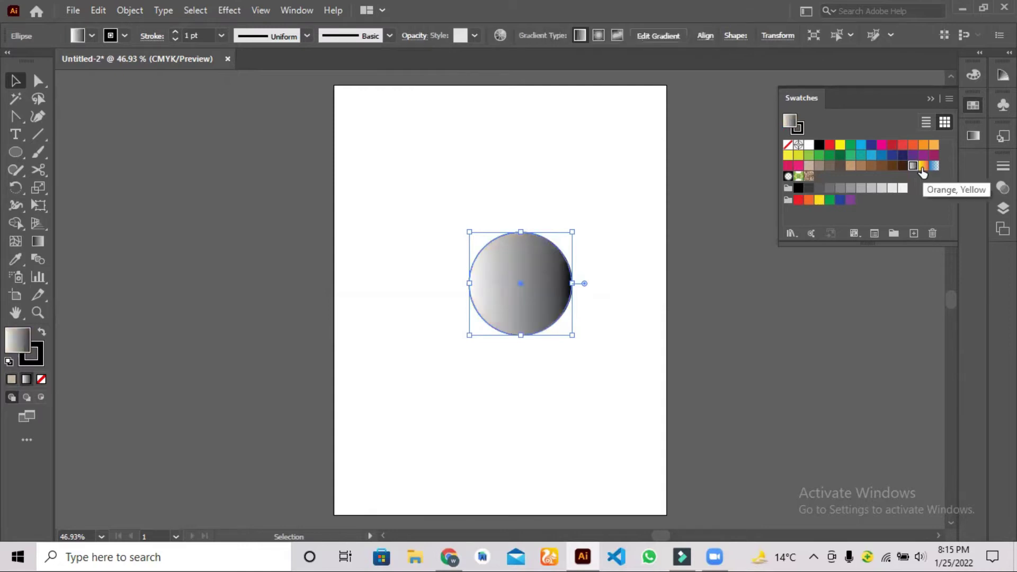
pyautogui.click(923, 168)
pyautogui.click(934, 167)
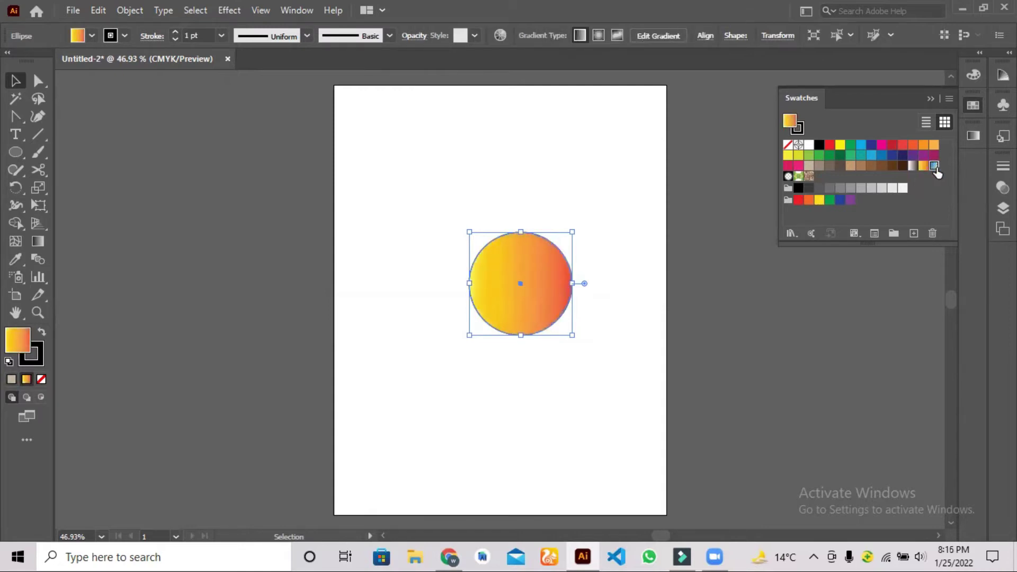
pyautogui.click(799, 178)
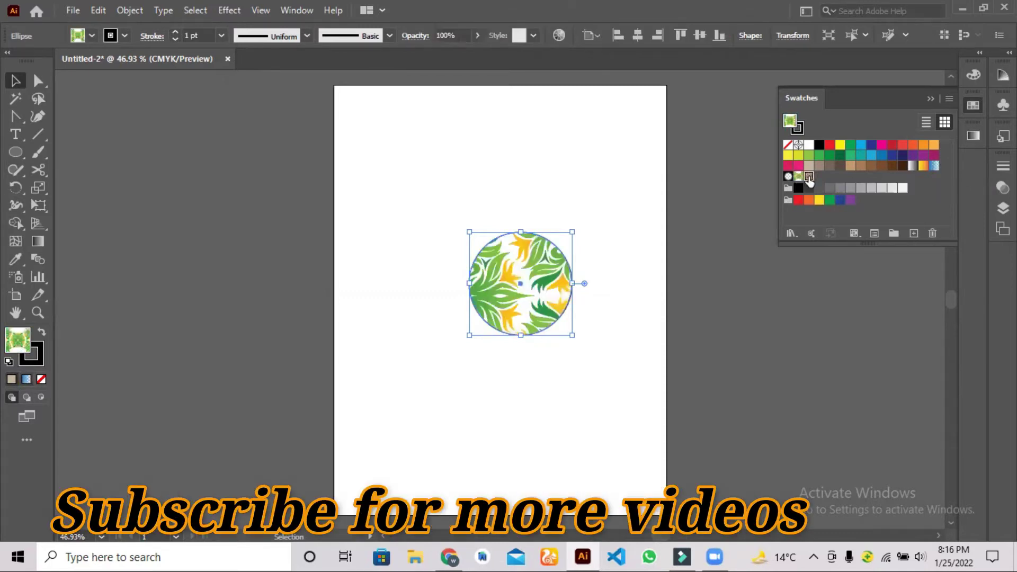
# - Try the Pompadour pattern on the circle, then settle on a solid red fill
pyautogui.click(810, 178)
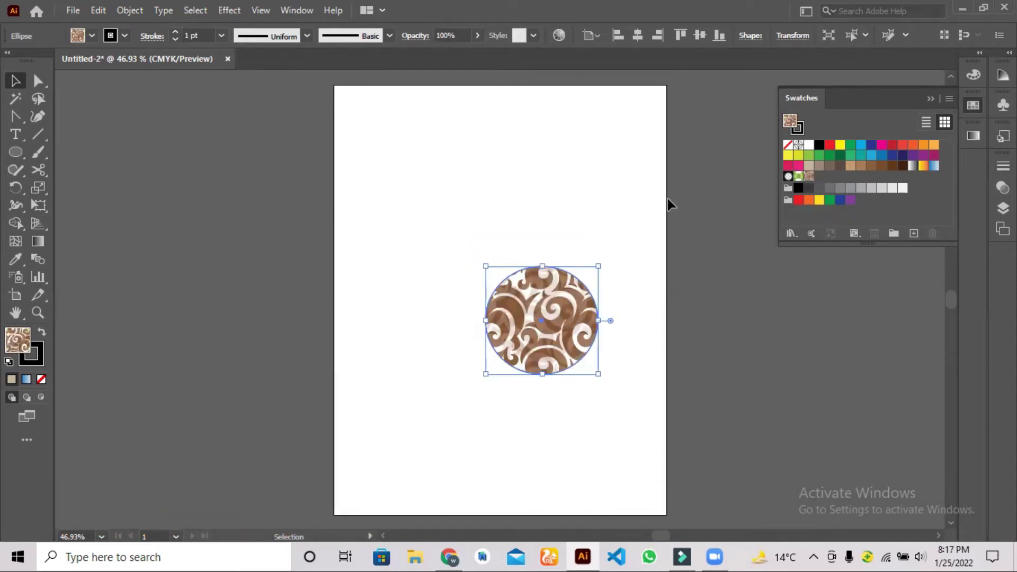
pyautogui.click(830, 145)
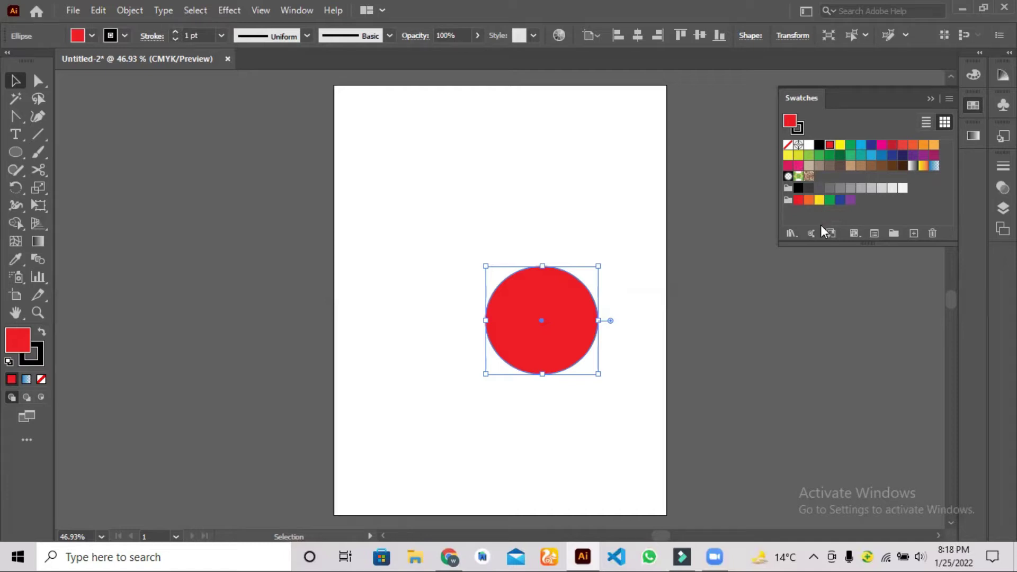
# - Create a new colour group named 'warda' from the circle's selected artwork
pyautogui.click(901, 236)
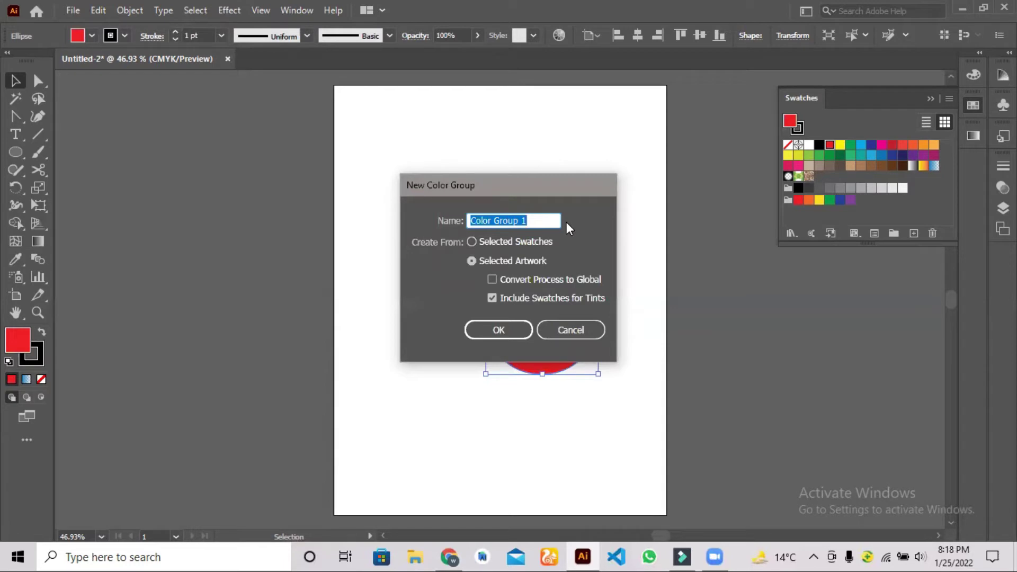
pyautogui.write('warda')
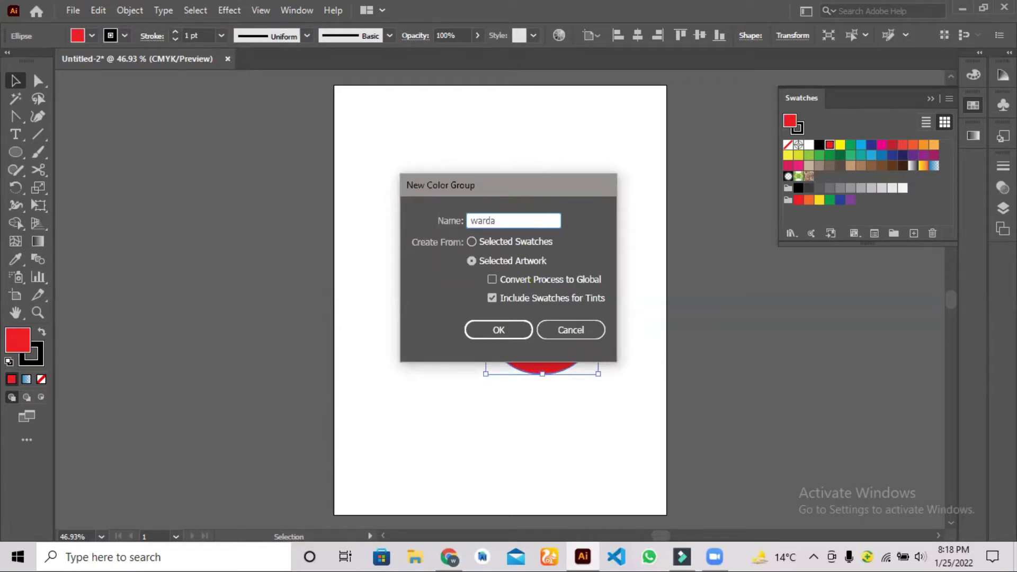
pyautogui.click(494, 325)
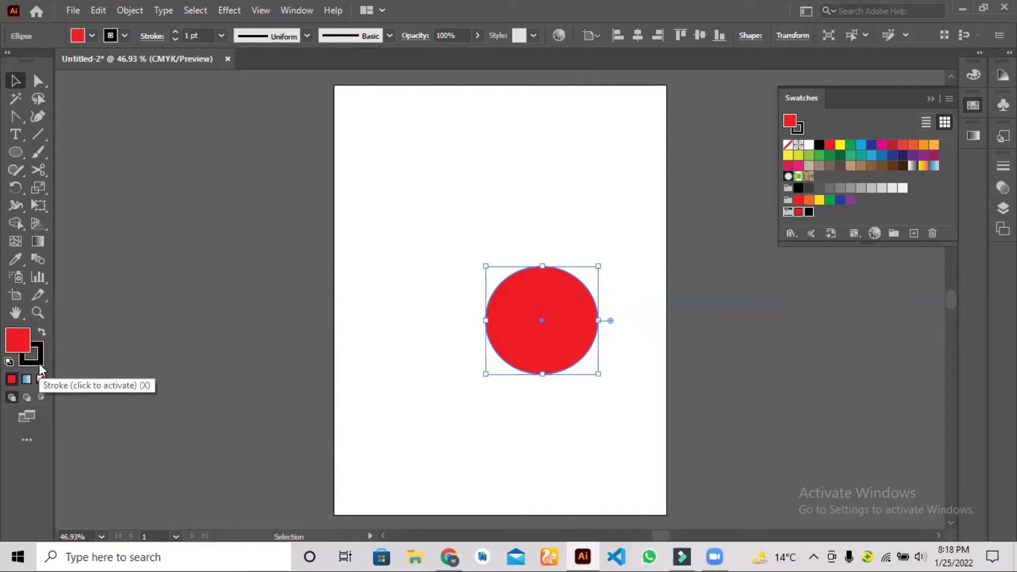
# - Delete the black and then the red swatch from the 'warda' group, confirming each deletion
pyautogui.click(809, 213)
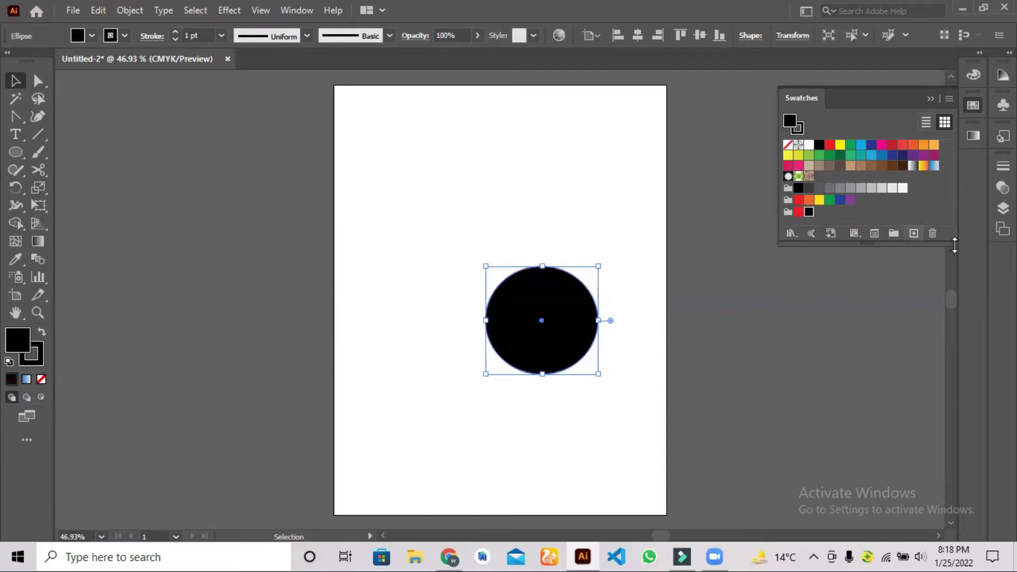
pyautogui.click(933, 233)
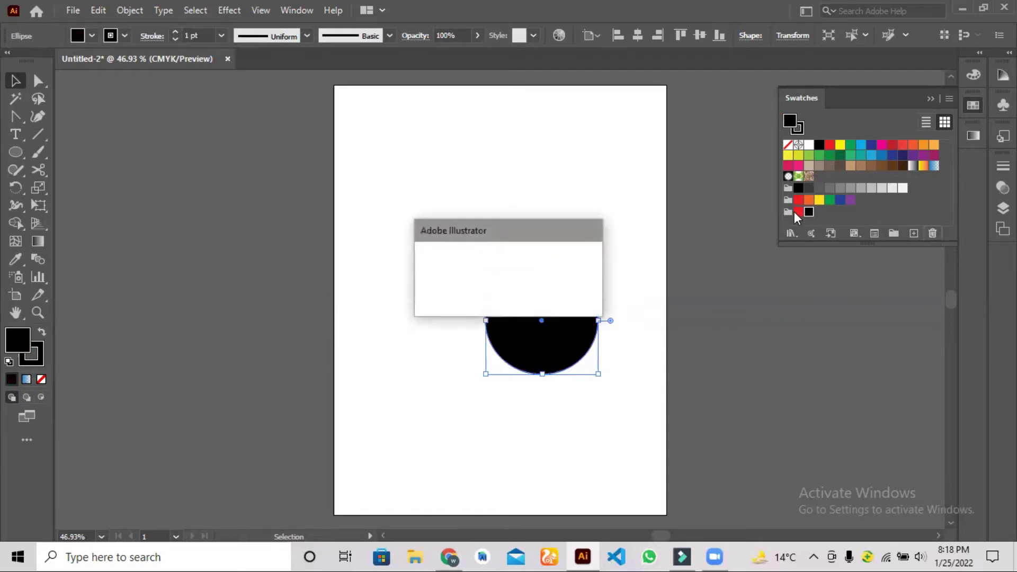
pyautogui.press('Return')
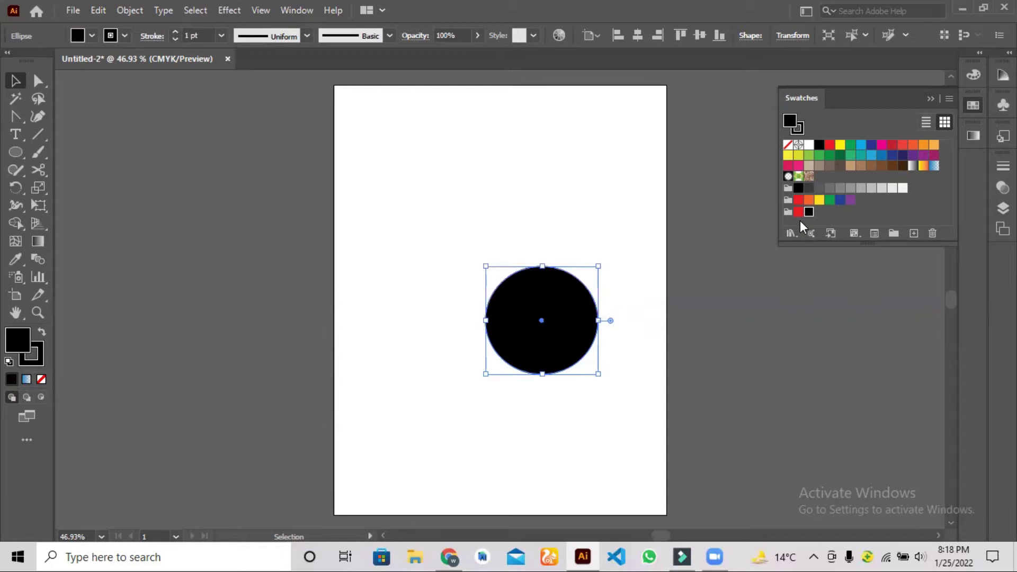
pyautogui.click(799, 213)
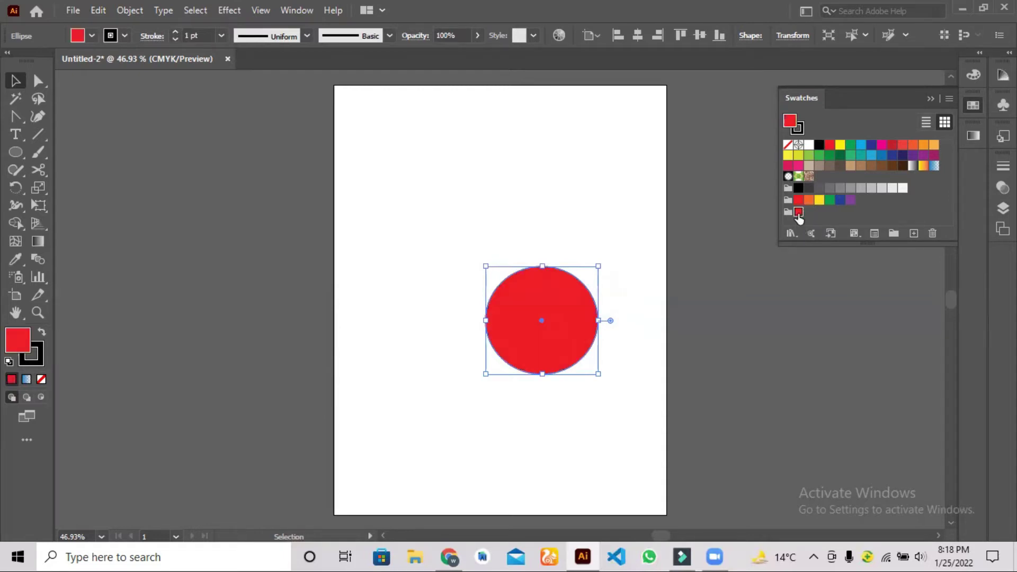
pyautogui.click(928, 234)
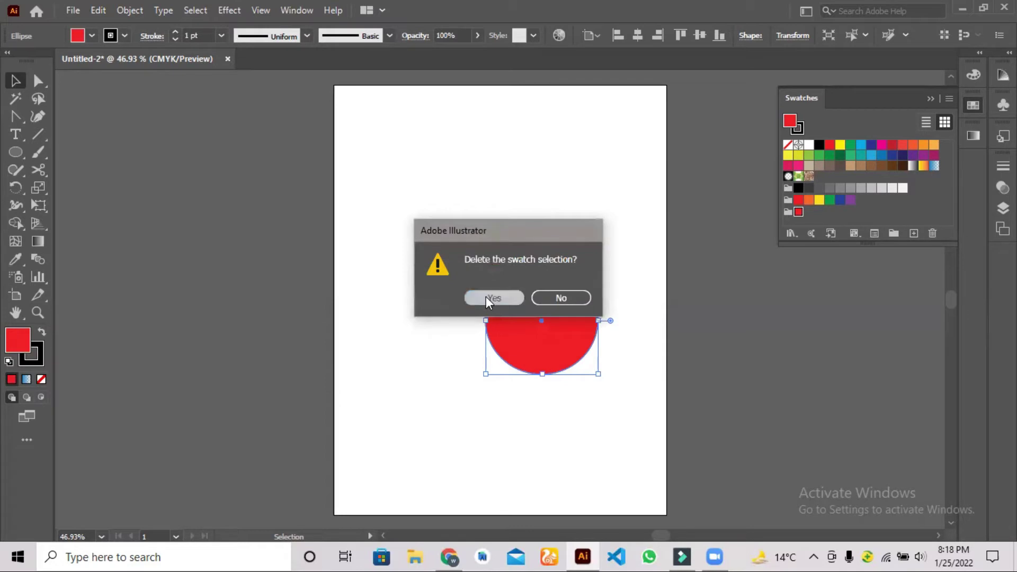
pyautogui.click(487, 300)
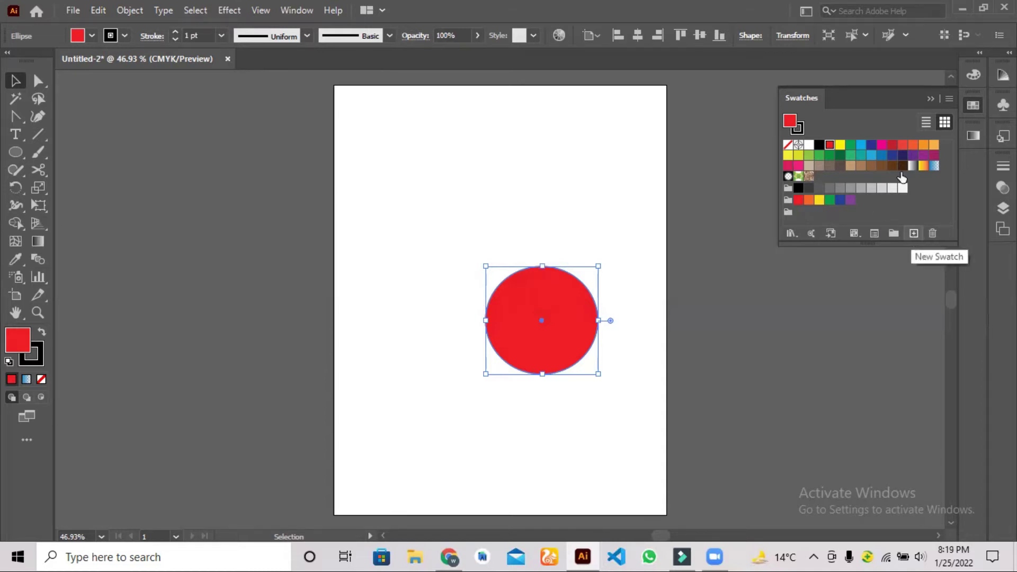
# - Make a global swatch from navy with magenta lowered to 39 (C100 M40 Y77 K25), filling the circle teal
pyautogui.click(902, 156)
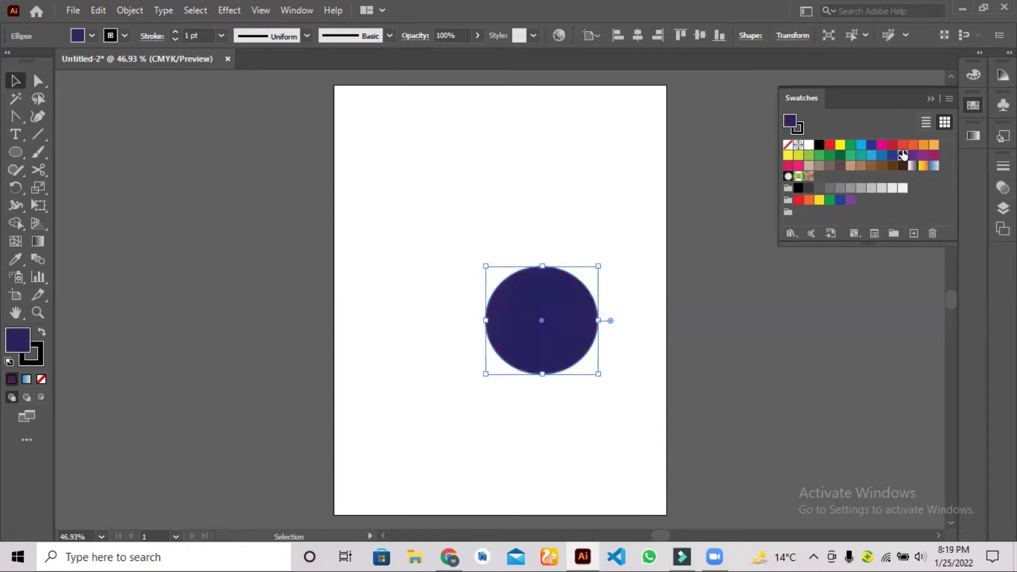
pyautogui.click(913, 235)
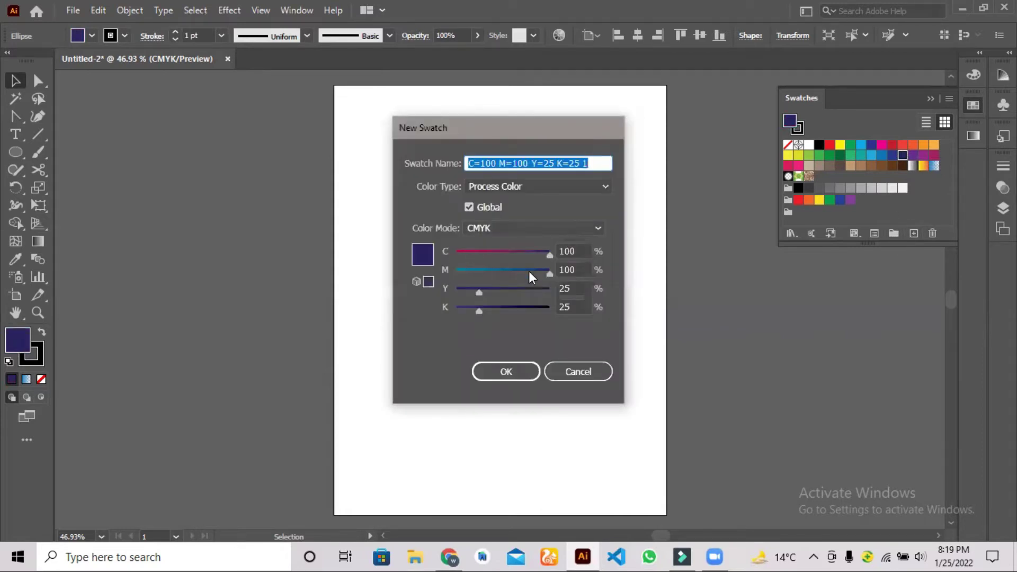
pyautogui.moveTo(547, 274)
pyautogui.mouseDown()
pyautogui.moveTo(491, 277)
pyautogui.moveTo(527, 293)
pyautogui.mouseUp()
pyautogui.click(488, 370)
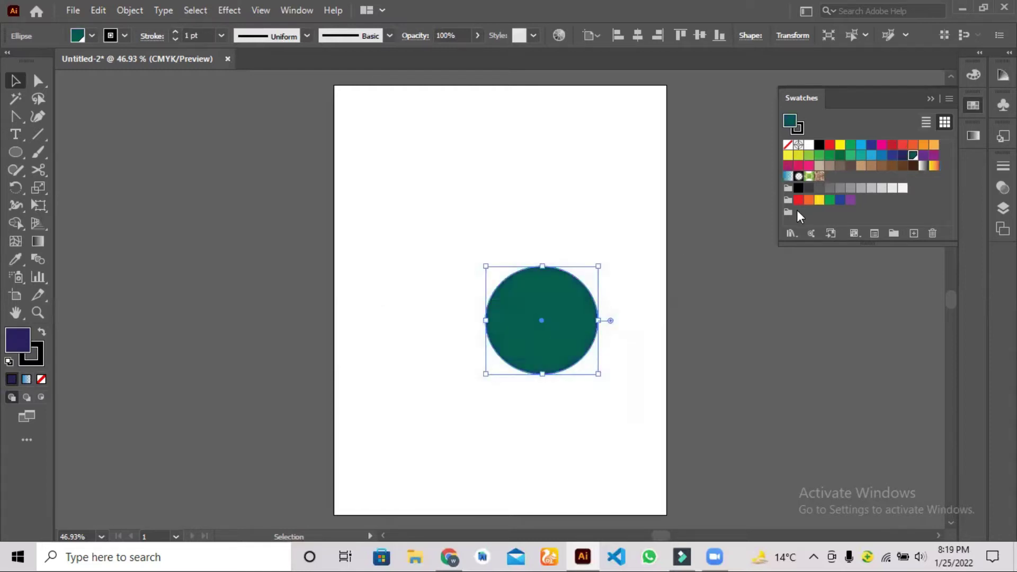
# - Add the lime fill as a new swatch and move the teal swatch into the new swatch group
pyautogui.moveTo(10, 344); pyautogui.dragTo(822, 217)
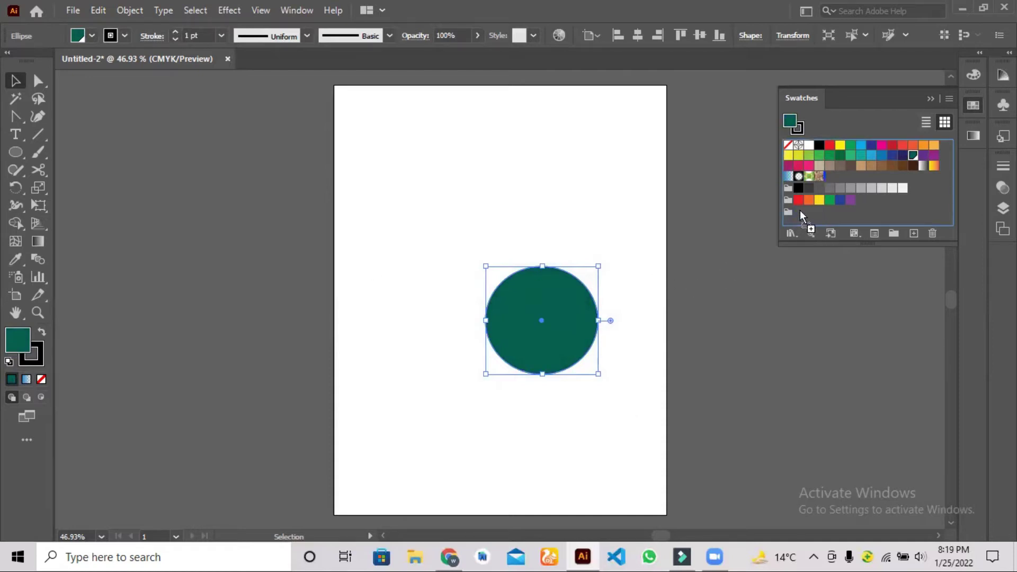
pyautogui.moveTo(796, 210); pyautogui.dragTo(796, 211)
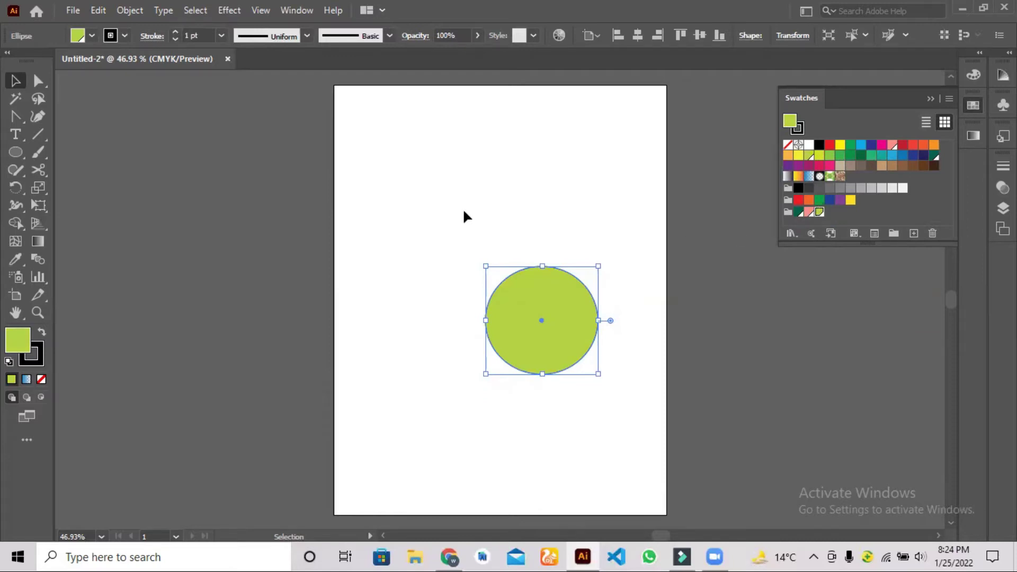
# - Draw a large ellipse above the circle with two nested circles inside, then select all three
pyautogui.click(16, 152)
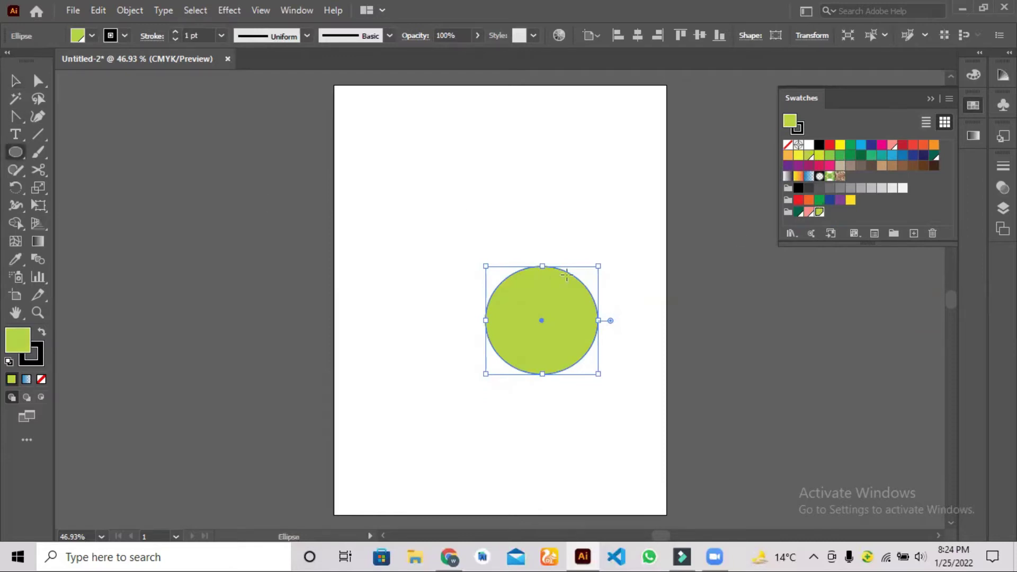
pyautogui.moveTo(430, 166)
pyautogui.mouseDown()
pyautogui.moveTo(546, 275)
pyautogui.moveTo(548, 266)
pyautogui.mouseUp()
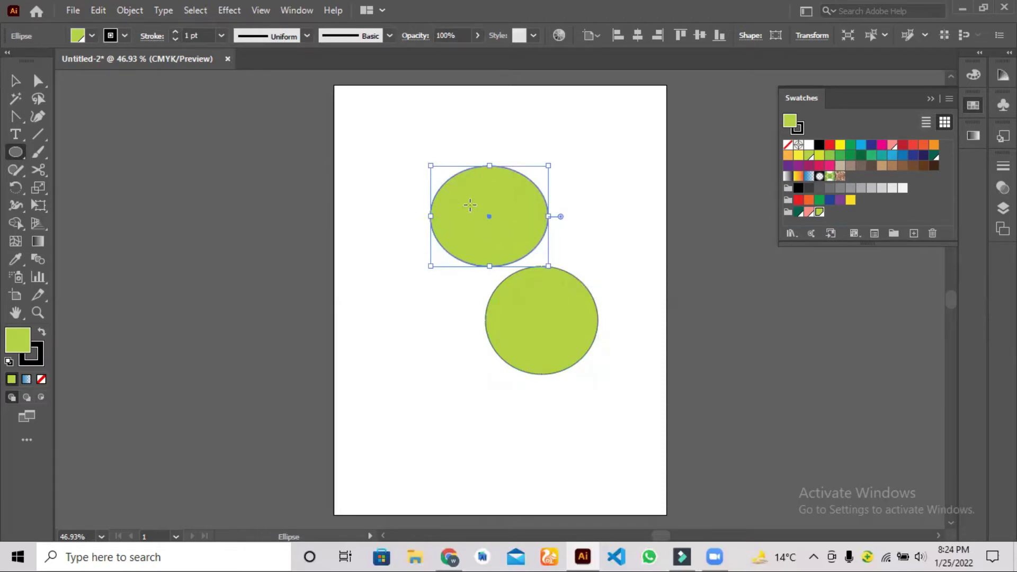
pyautogui.moveTo(495, 229); pyautogui.dragTo(528, 260)
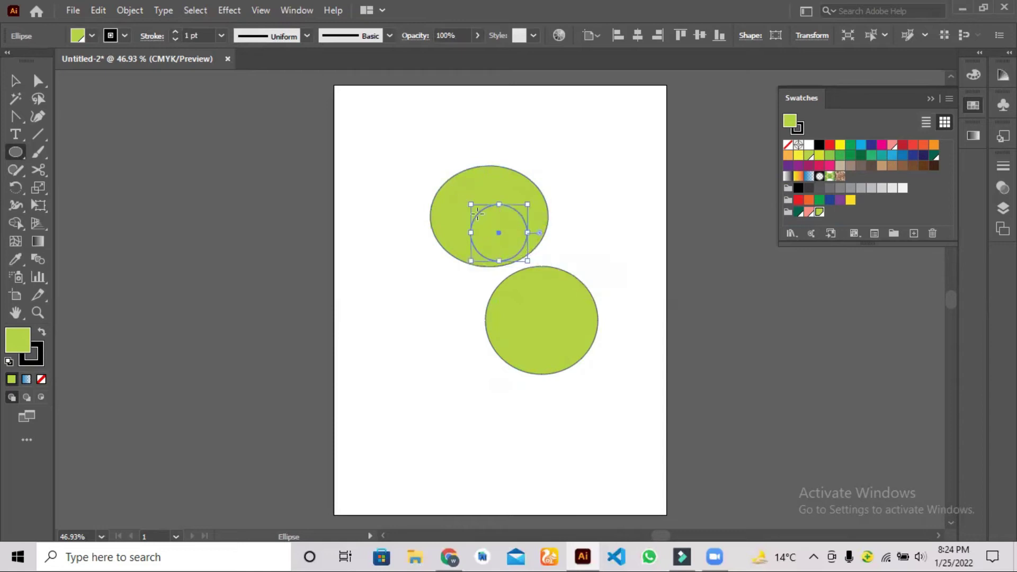
pyautogui.moveTo(489, 227); pyautogui.dragTo(518, 254)
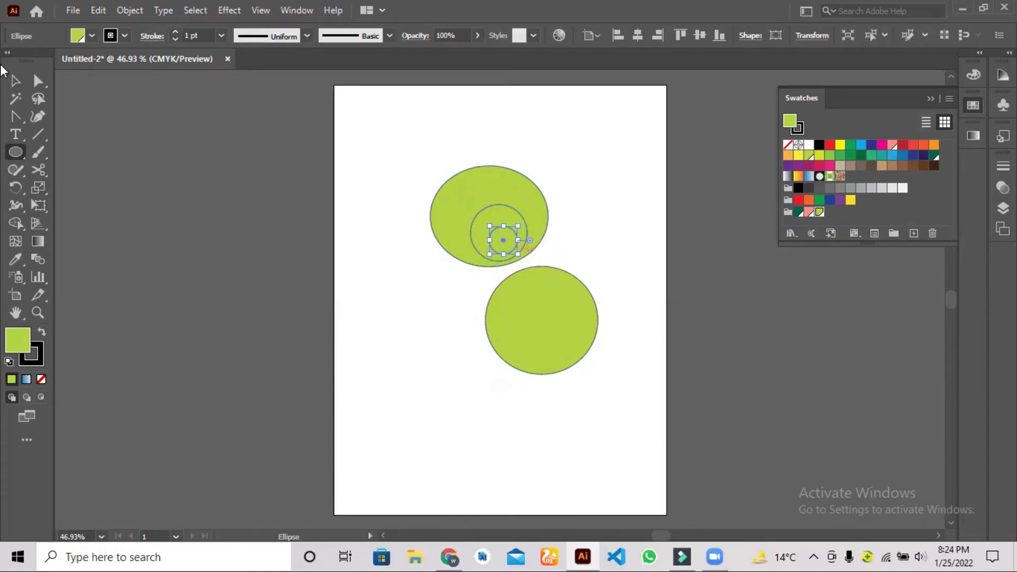
pyautogui.click(14, 81)
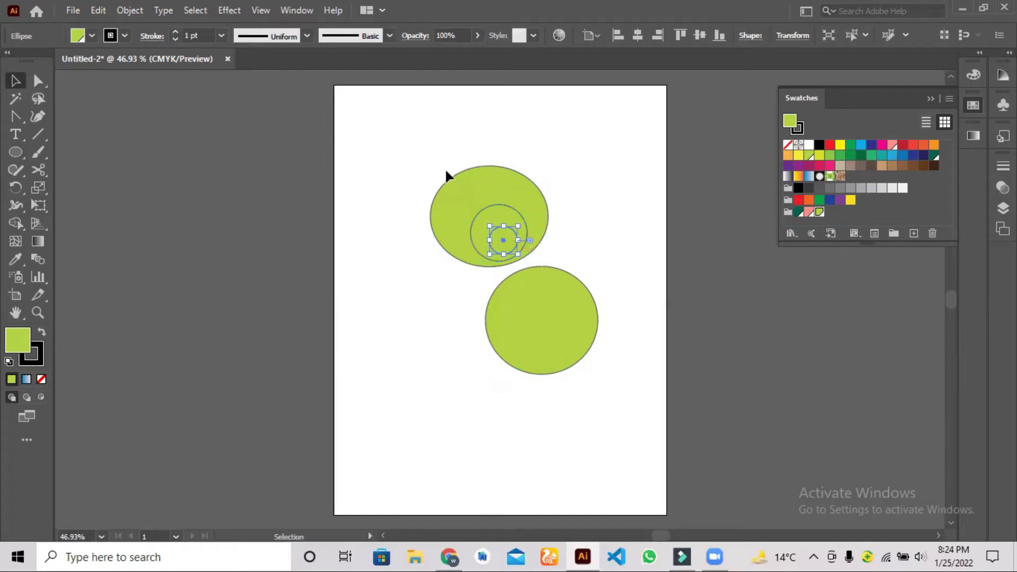
pyautogui.moveTo(460, 156); pyautogui.dragTo(533, 241)
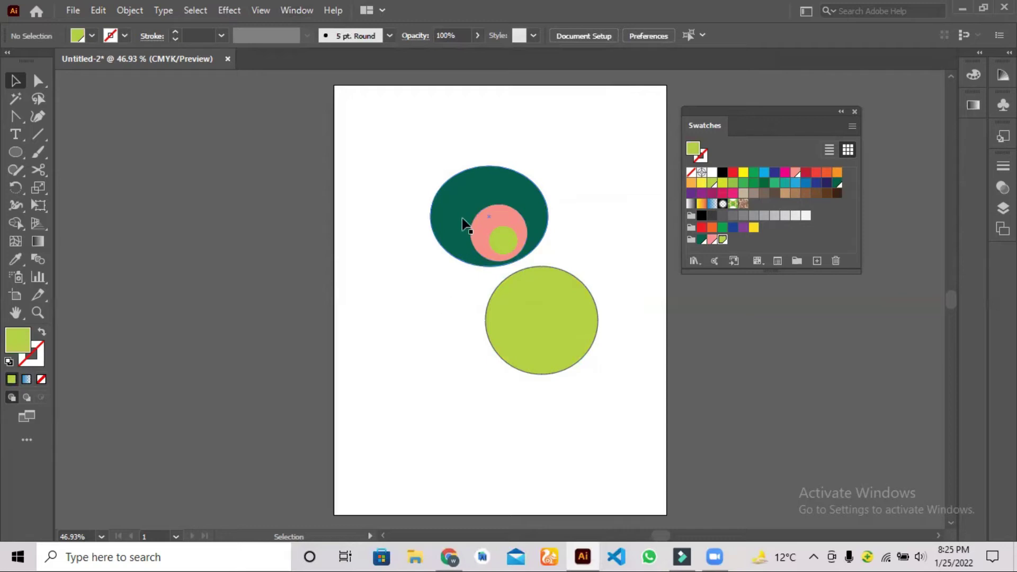
# - Duplicate the nested teal, pink and green ellipses lower on the artboard, then deselect the copy
pyautogui.moveTo(414, 144); pyautogui.dragTo(548, 244)
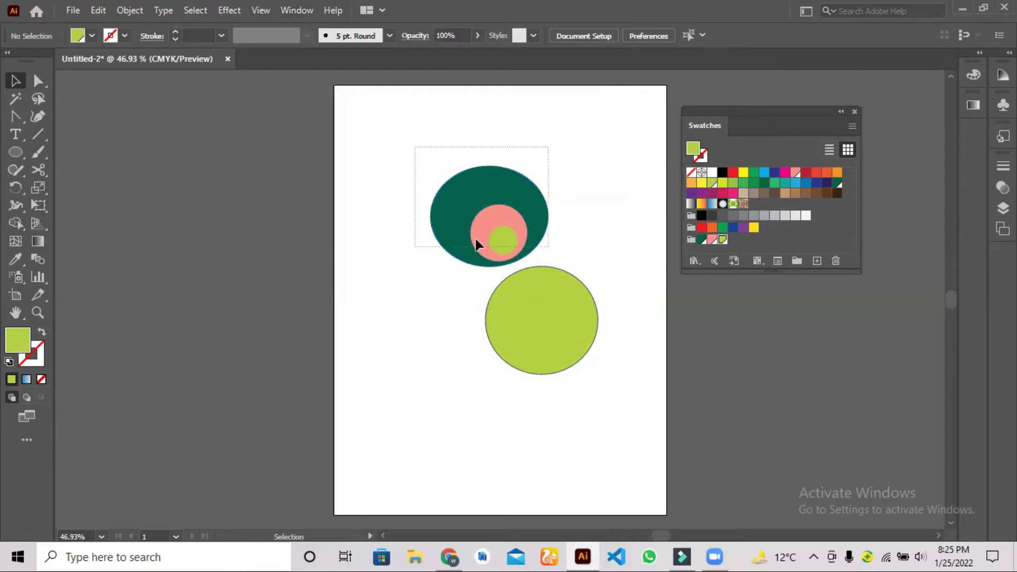
pyautogui.moveTo(535, 426); pyautogui.dragTo(555, 335)
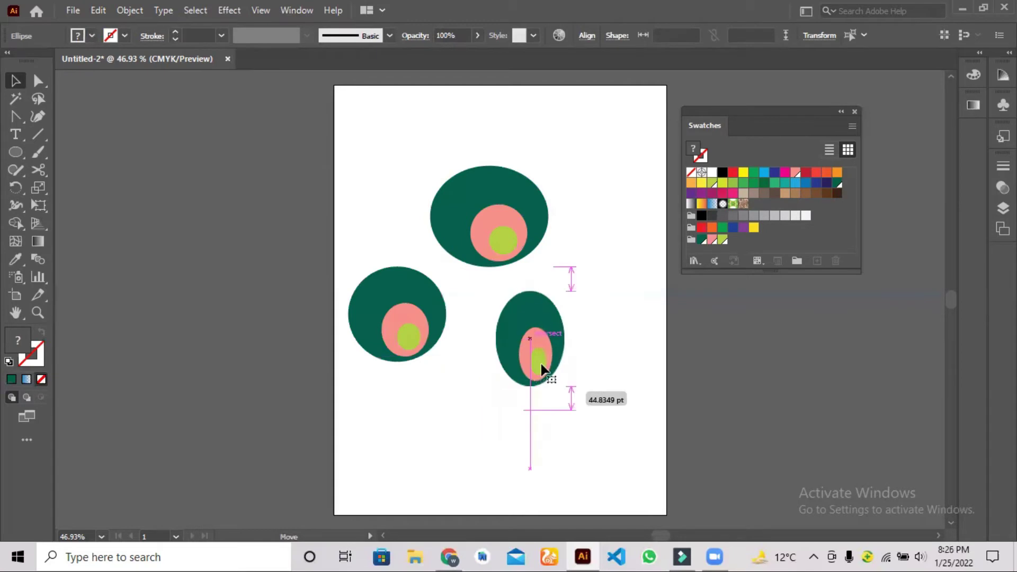
pyautogui.click(454, 400)
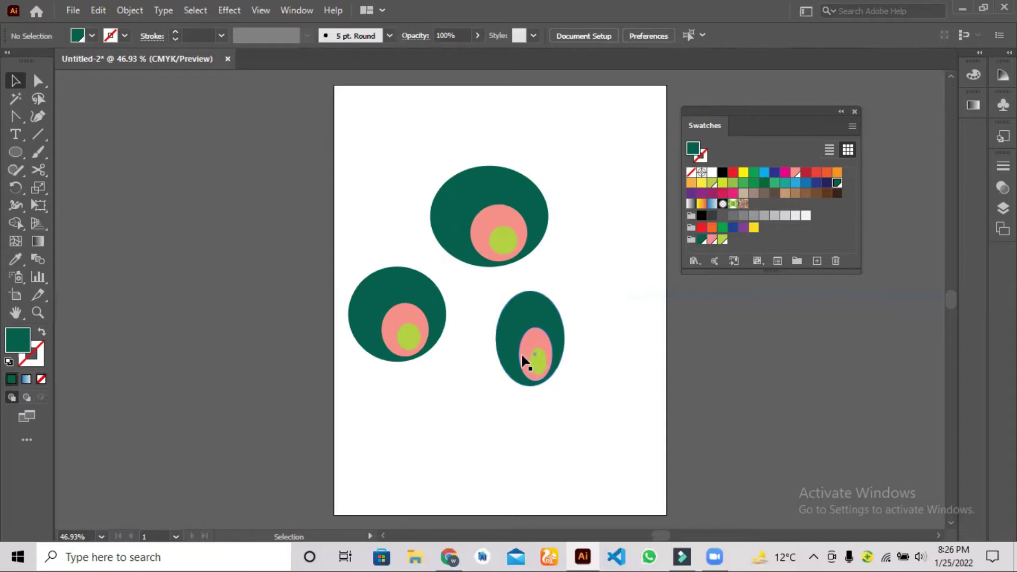
# - Select a small green circle, preview a lighter tint in the Color panel, then pick the light-green swatch
pyautogui.click(399, 335)
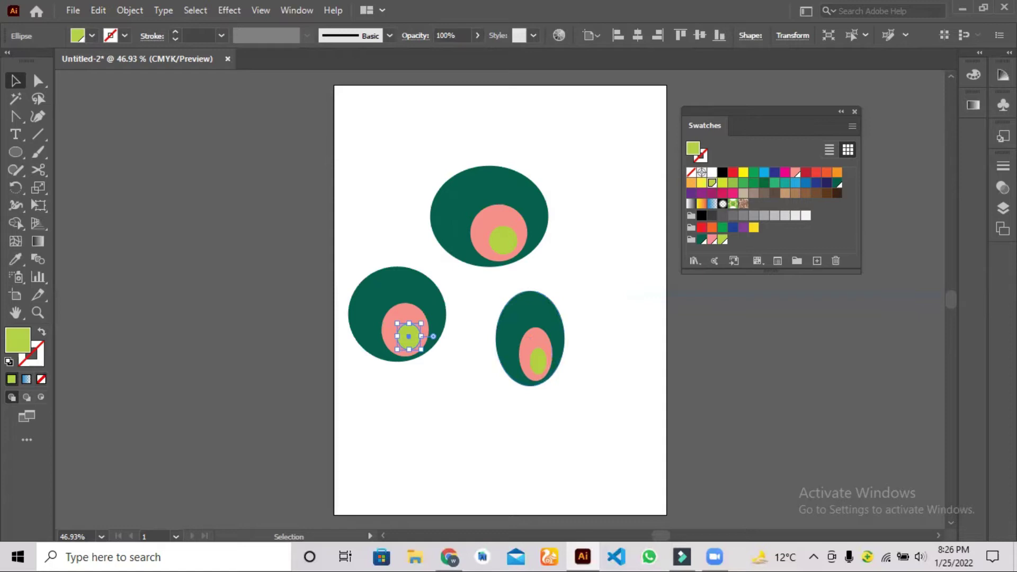
pyautogui.click(974, 75)
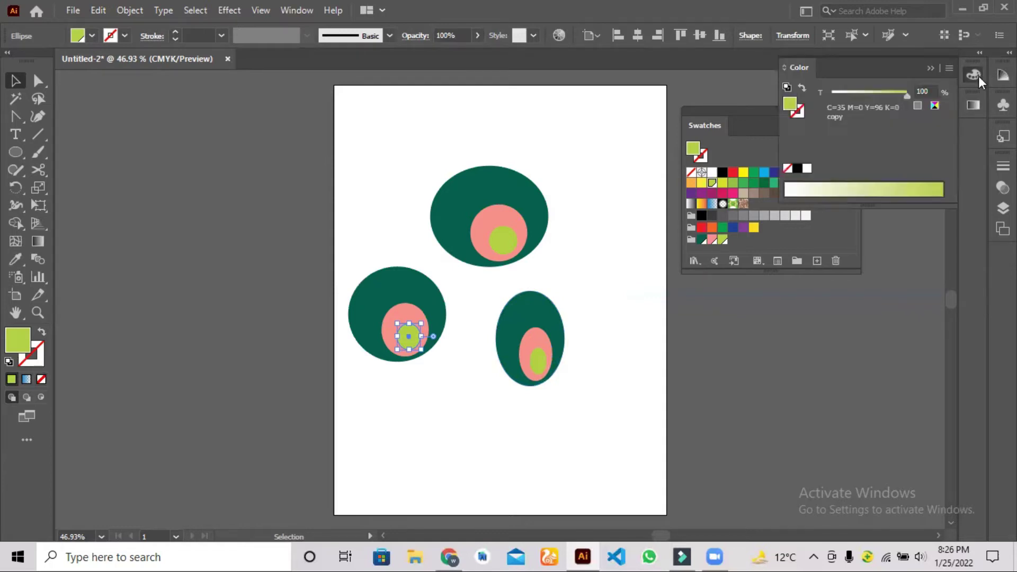
pyautogui.moveTo(909, 97)
pyautogui.mouseDown()
pyautogui.moveTo(843, 97)
pyautogui.moveTo(908, 98)
pyautogui.moveTo(980, 115)
pyautogui.mouseUp()
pyautogui.click(482, 314)
pyautogui.click(410, 348)
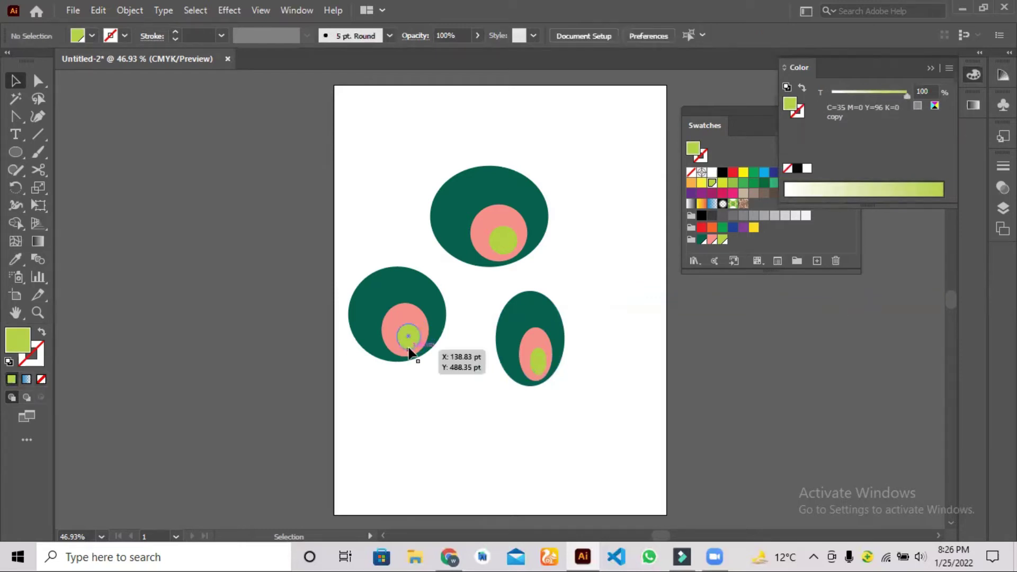
pyautogui.click(928, 68)
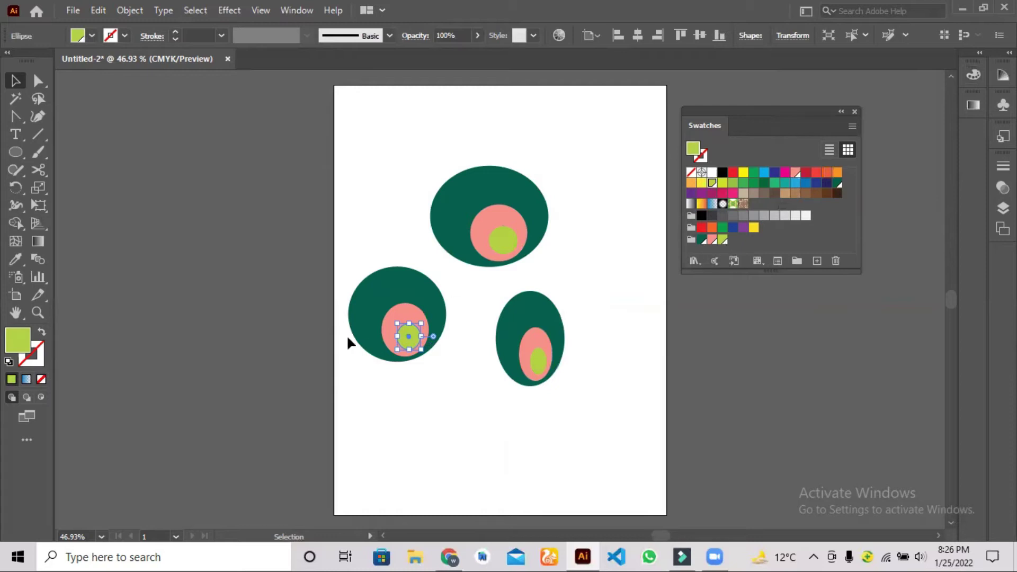
pyautogui.click(724, 244)
# - With Preview on, edit the light-green global swatch to C7 M95 Y96 K20, turning all centre circles red
pyautogui.doubleClick(723, 241)
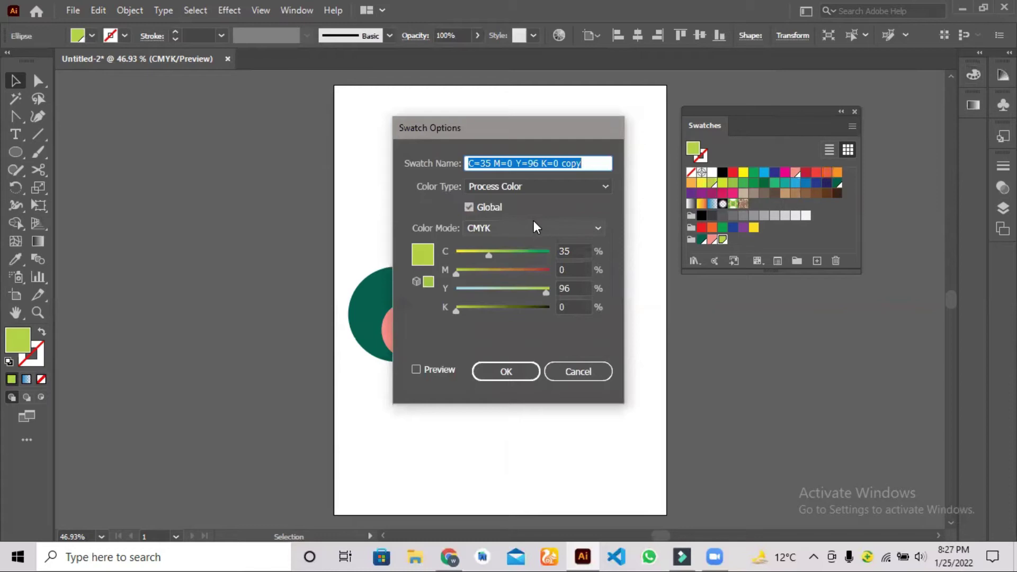
pyautogui.moveTo(484, 126); pyautogui.dragTo(692, 141)
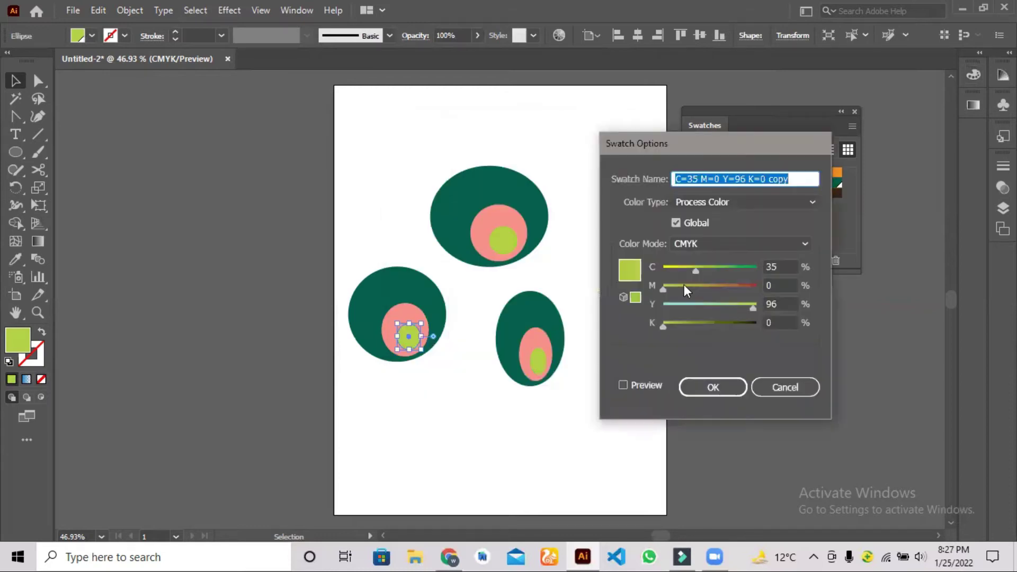
pyautogui.click(623, 386)
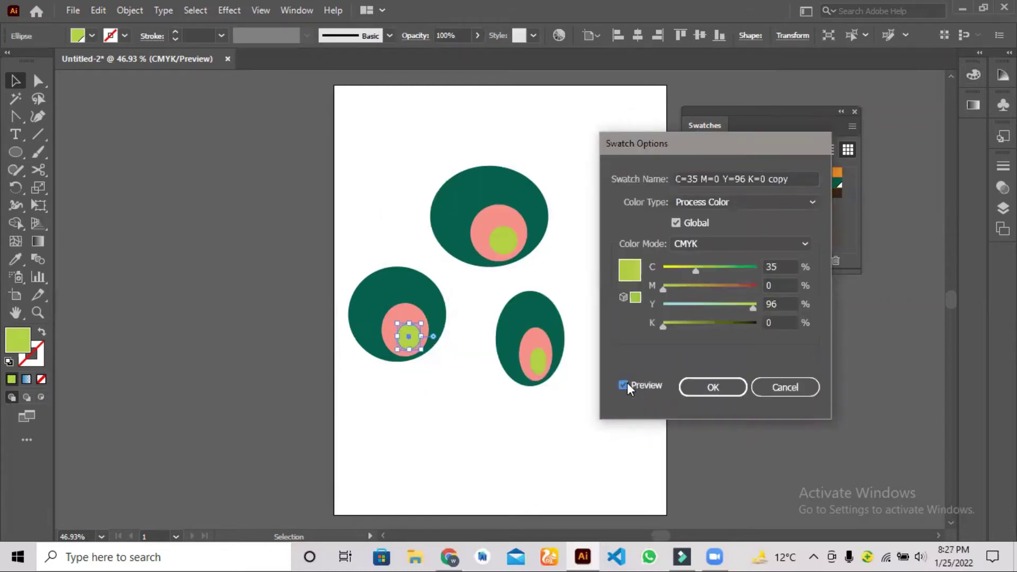
pyautogui.moveTo(663, 323)
pyautogui.mouseDown()
pyautogui.moveTo(705, 323)
pyautogui.moveTo(693, 324)
pyautogui.mouseUp()
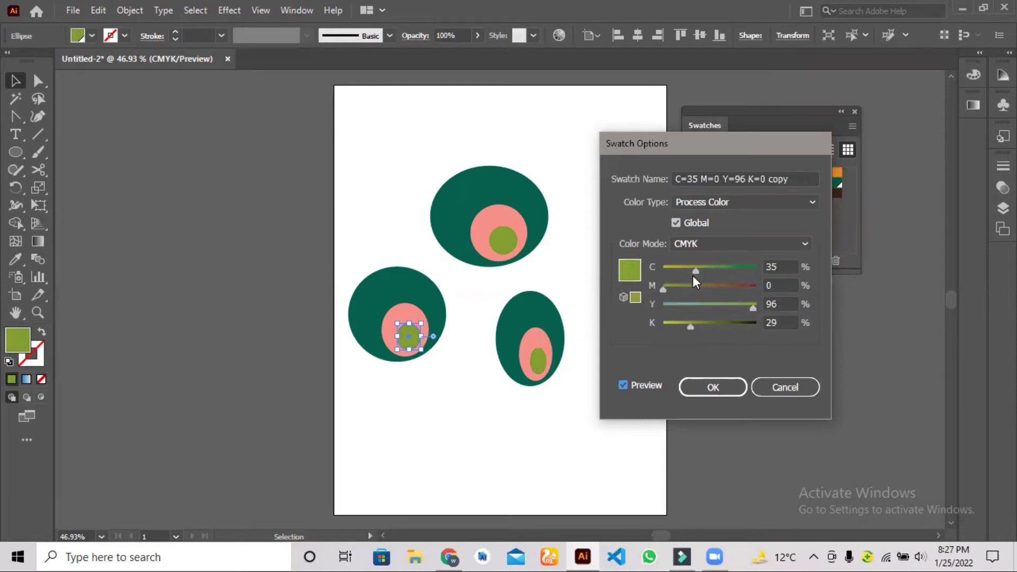
pyautogui.moveTo(695, 270)
pyautogui.mouseDown()
pyautogui.moveTo(752, 286)
pyautogui.moveTo(670, 272)
pyautogui.mouseUp()
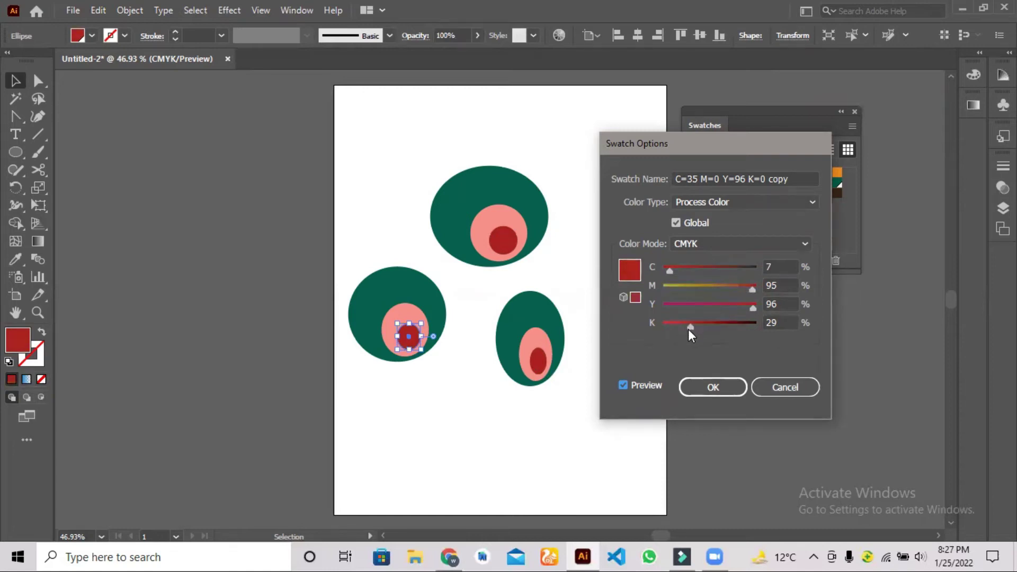
pyautogui.moveTo(687, 327); pyautogui.dragTo(663, 327)
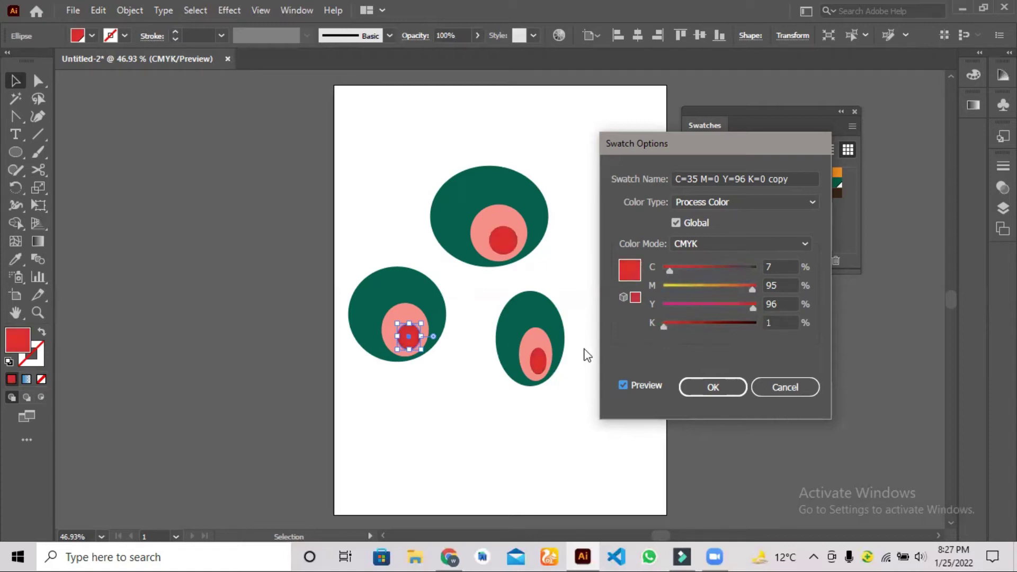
pyautogui.moveTo(665, 326); pyautogui.dragTo(682, 326)
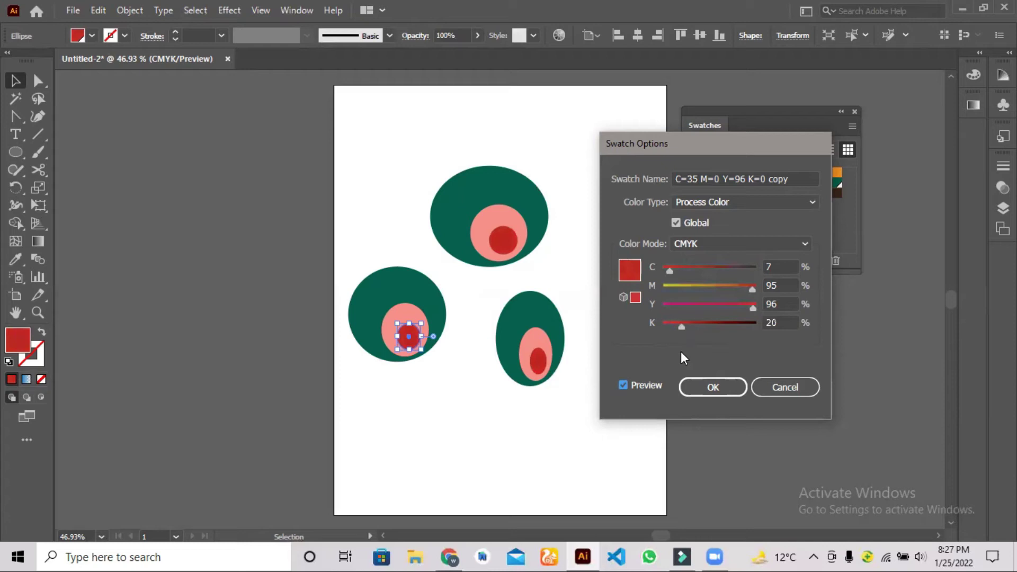
pyautogui.click(691, 387)
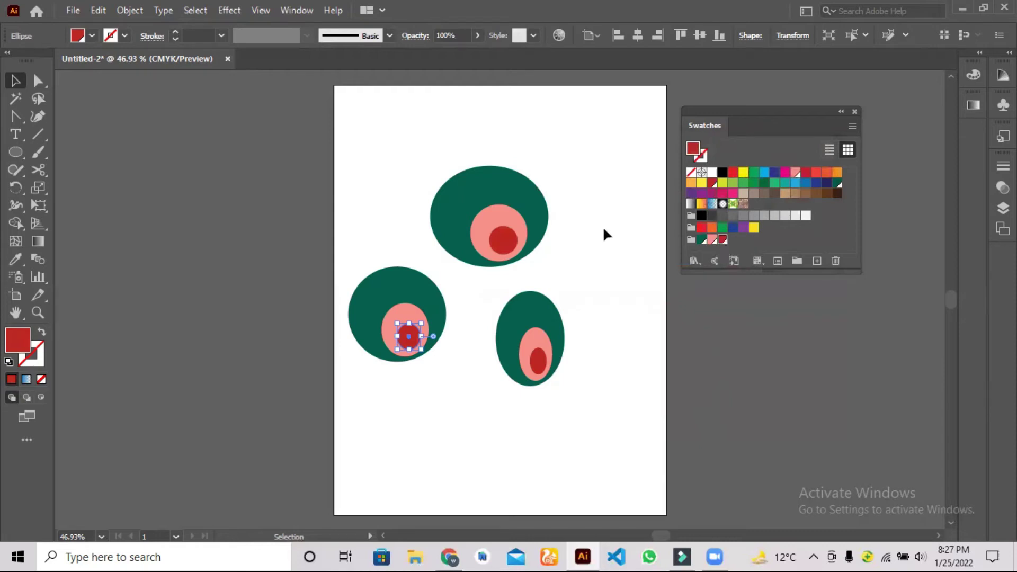
# - Marquee-select the three nested ellipse groups and delete them, clearing the artboard
pyautogui.click(487, 395)
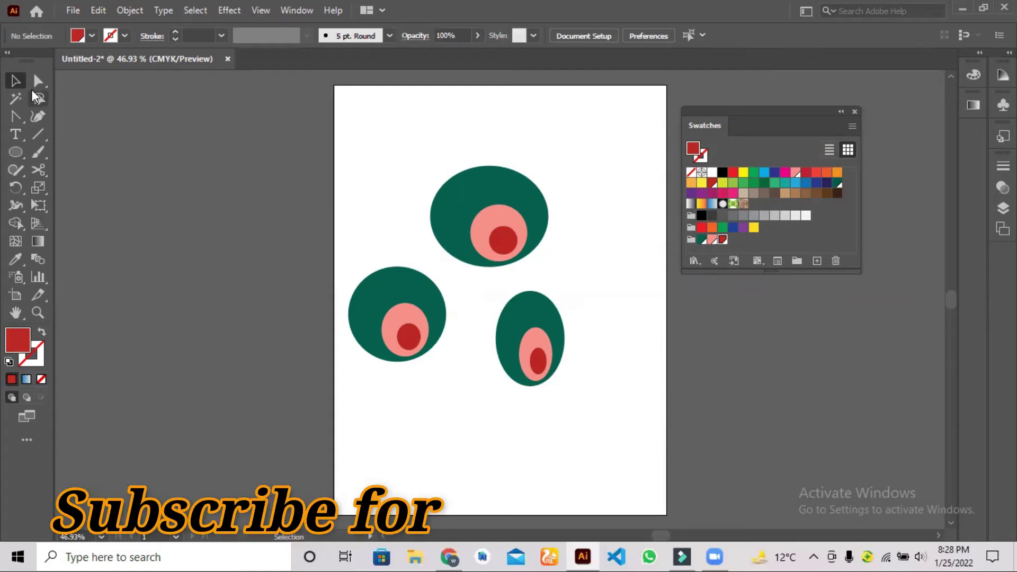
pyautogui.moveTo(377, 144); pyautogui.dragTo(561, 410)
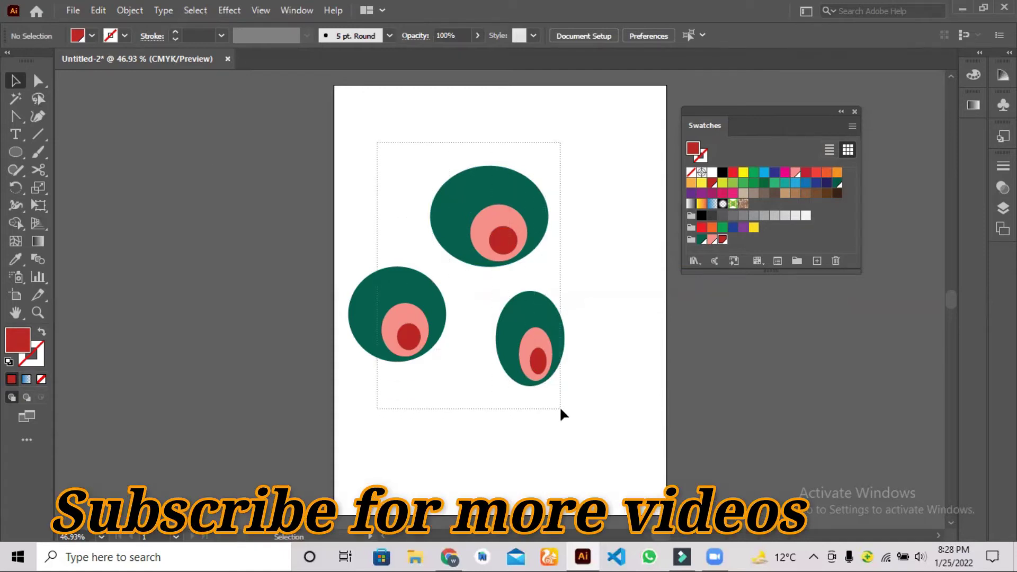
pyautogui.press('Delete')
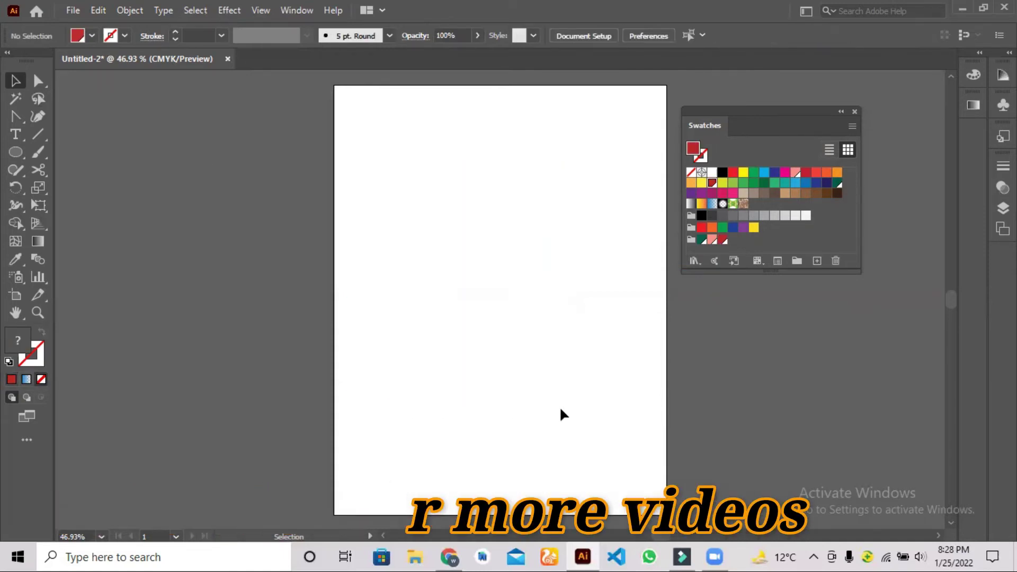
# - Shrink the concentric-circle group evenly, move it left of the artboard, and add it to Swatches as a pattern
pyautogui.click(15, 152)
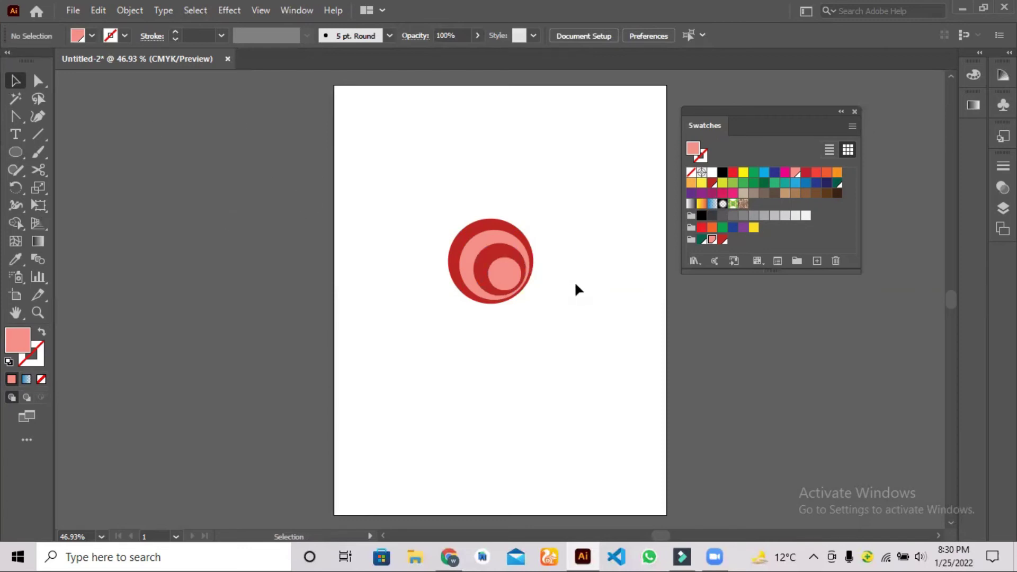
pyautogui.moveTo(374, 184); pyautogui.dragTo(562, 363)
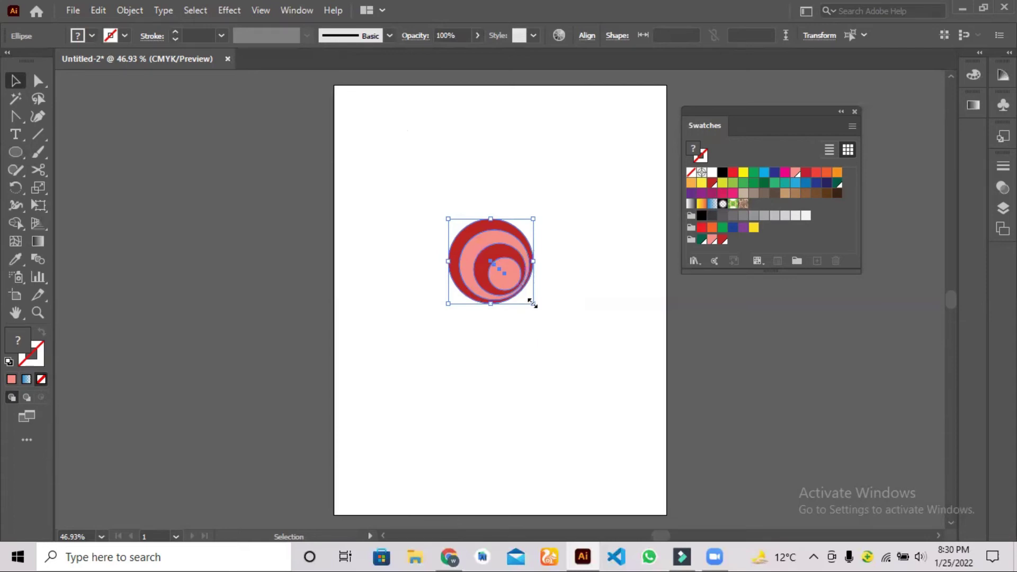
pyautogui.moveTo(532, 303)
pyautogui.mouseDown()
pyautogui.moveTo(505, 281)
pyautogui.moveTo(518, 307)
pyautogui.mouseUp()
pyautogui.press('alt')
pyautogui.moveTo(519, 307)
pyautogui.mouseDown()
pyautogui.moveTo(534, 305)
pyautogui.moveTo(529, 298)
pyautogui.mouseUp()
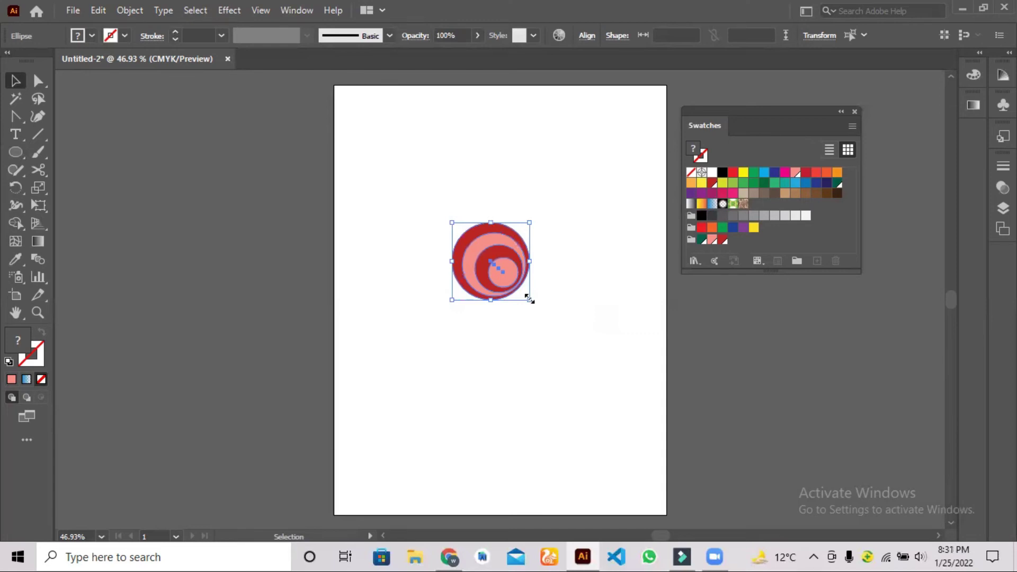
pyautogui.moveTo(469, 259)
pyautogui.mouseDown()
pyautogui.moveTo(477, 273)
pyautogui.moveTo(208, 224)
pyautogui.mouseUp()
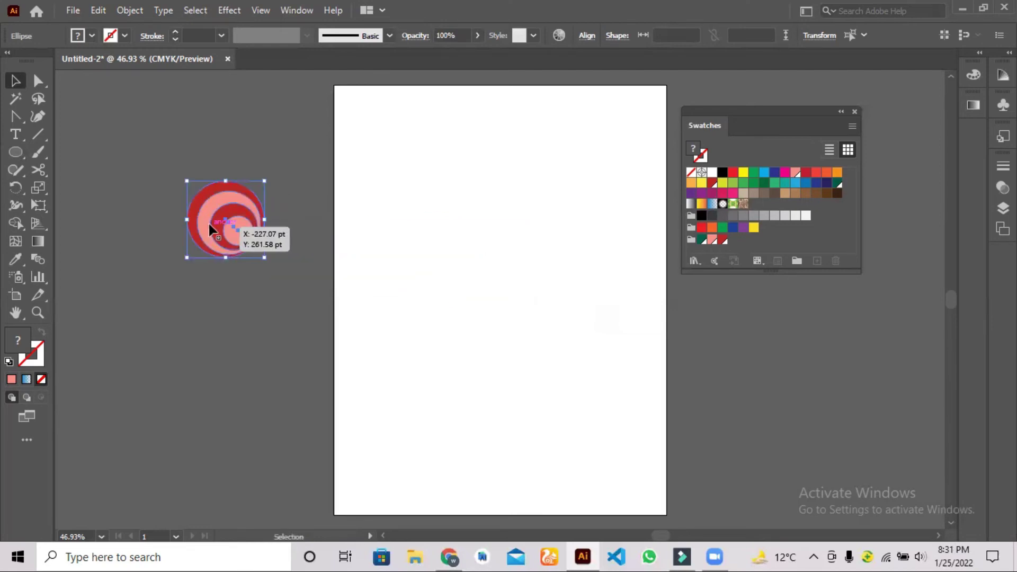
pyautogui.moveTo(207, 221)
pyautogui.mouseDown()
pyautogui.moveTo(709, 236)
pyautogui.moveTo(757, 206)
pyautogui.mouseUp()
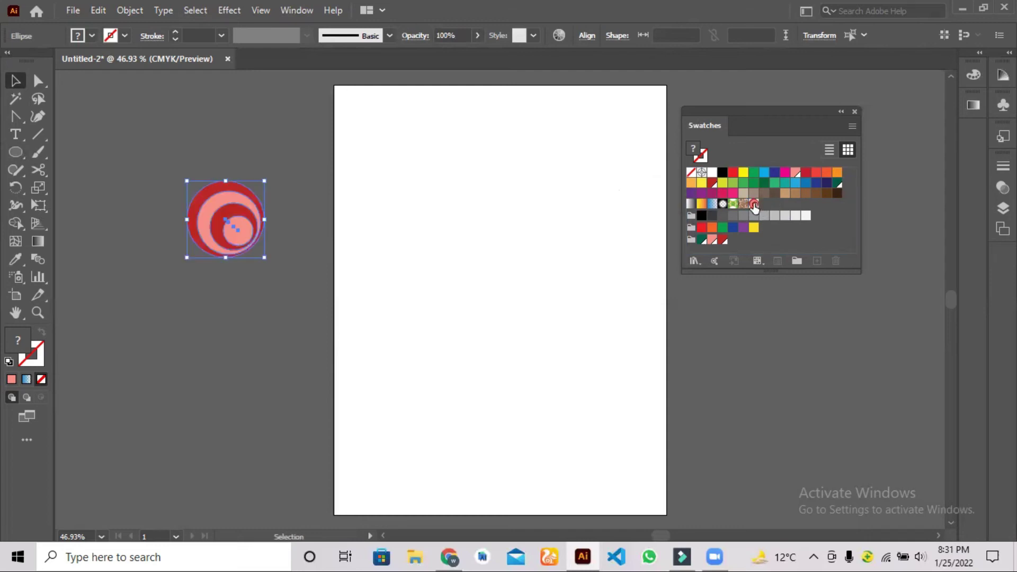
# - Draw a rounded rectangle on the artboard filled with the new concentric-circle pattern swatch
pyautogui.click(10, 154)
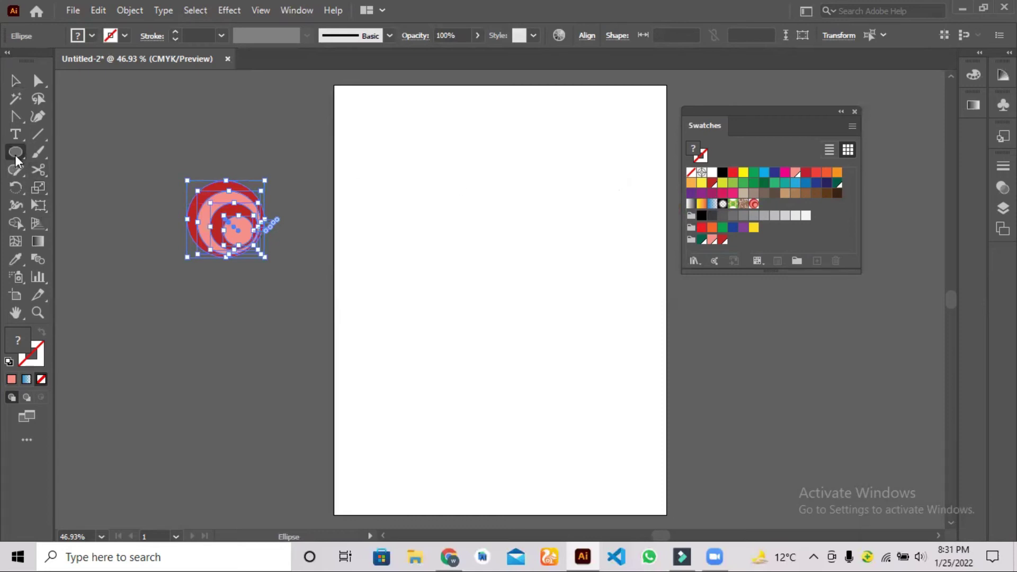
pyautogui.moveTo(15, 155); pyautogui.dragTo(78, 168)
pyautogui.moveTo(467, 216)
pyautogui.mouseDown()
pyautogui.moveTo(642, 404)
pyautogui.moveTo(649, 398)
pyautogui.mouseUp()
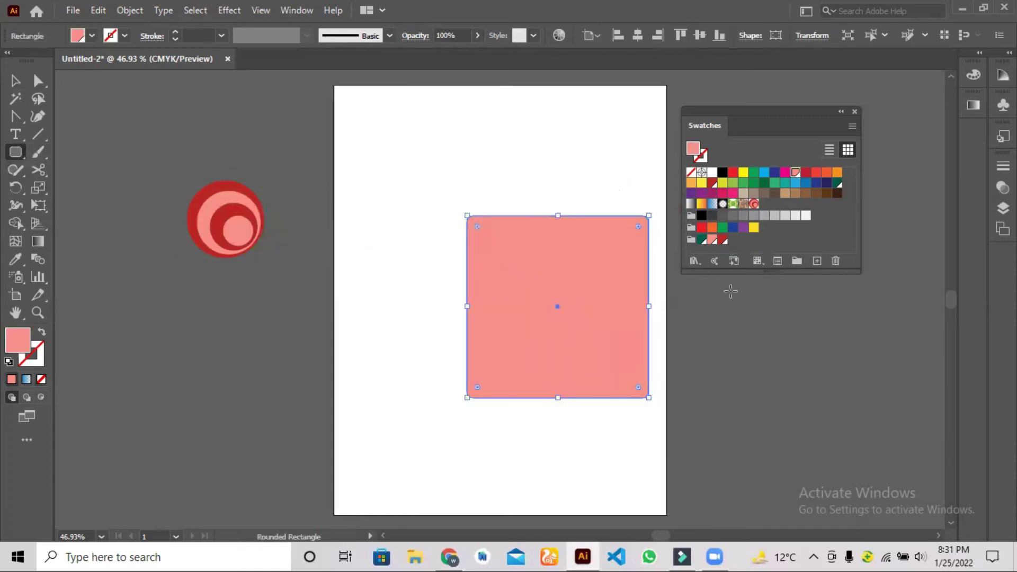
pyautogui.click(755, 205)
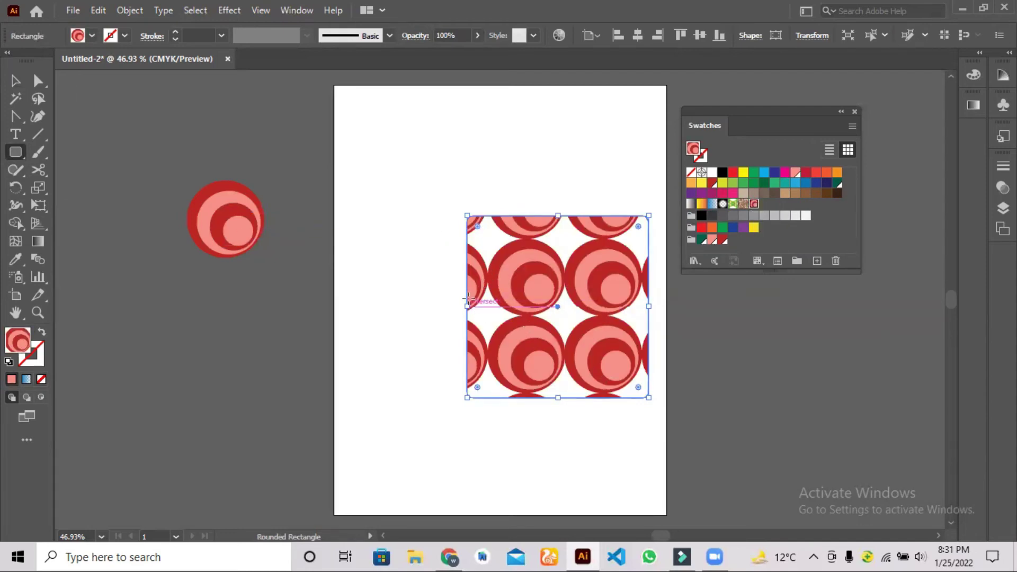
# - Enlarge the pattern rectangle around its centre and move it left onto the artboard
pyautogui.moveTo(467, 215); pyautogui.dragTo(388, 154)
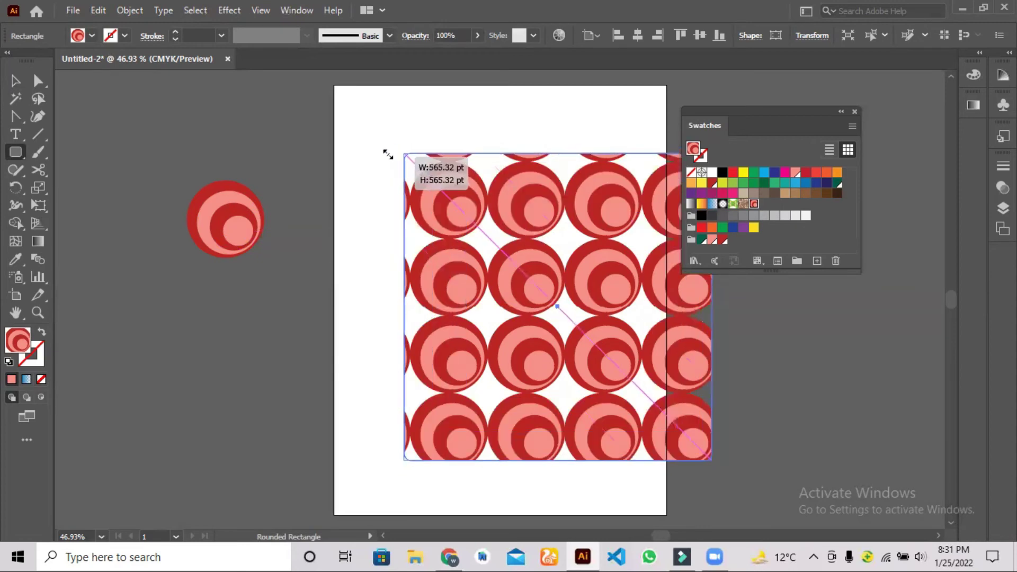
pyautogui.moveTo(558, 304); pyautogui.dragTo(507, 301)
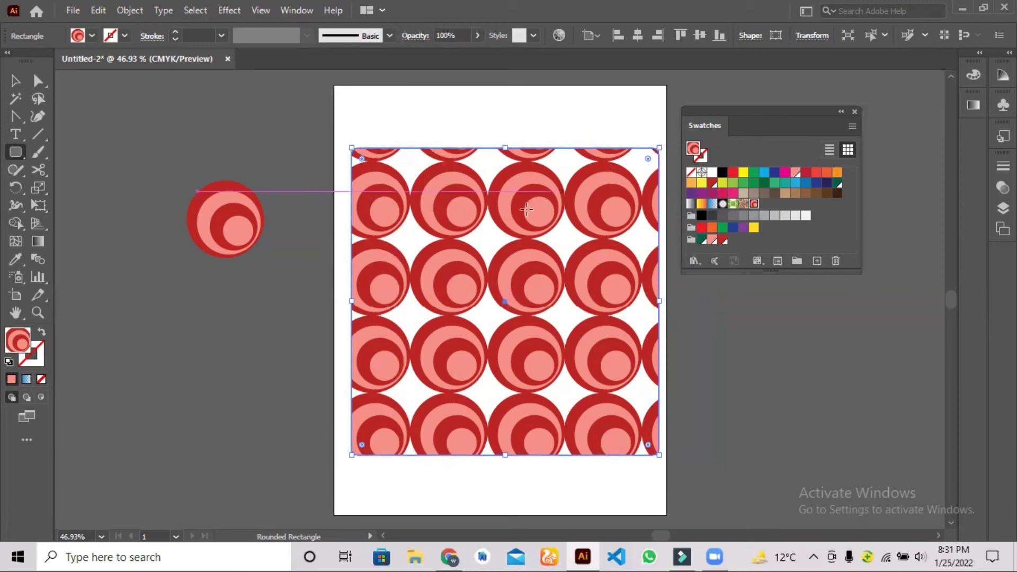
pyautogui.moveTo(502, 301); pyautogui.dragTo(494, 302)
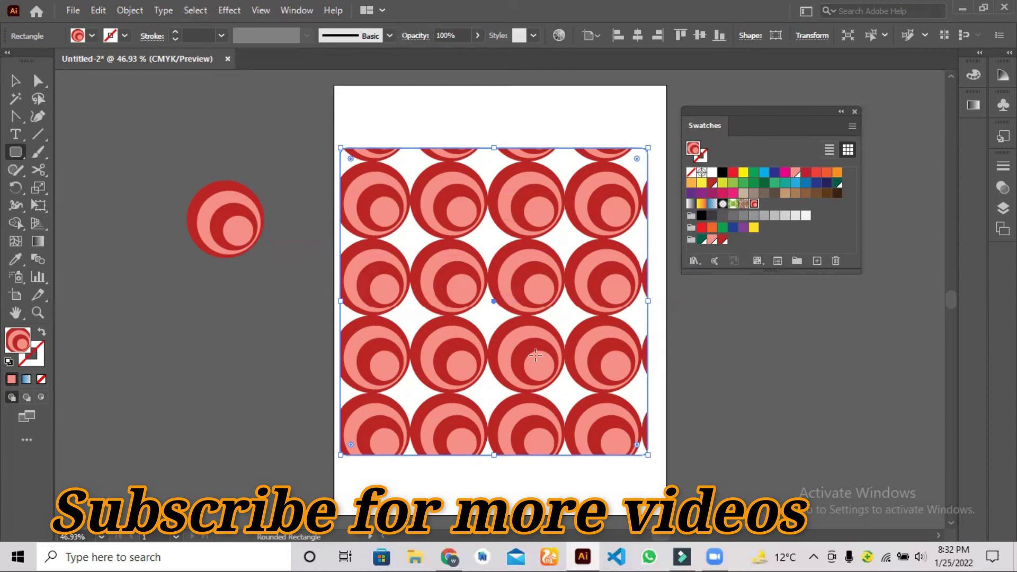
# - Edit the pattern swatch, trying Hex by Row then Hex by Column tile types
pyautogui.doubleClick(753, 204)
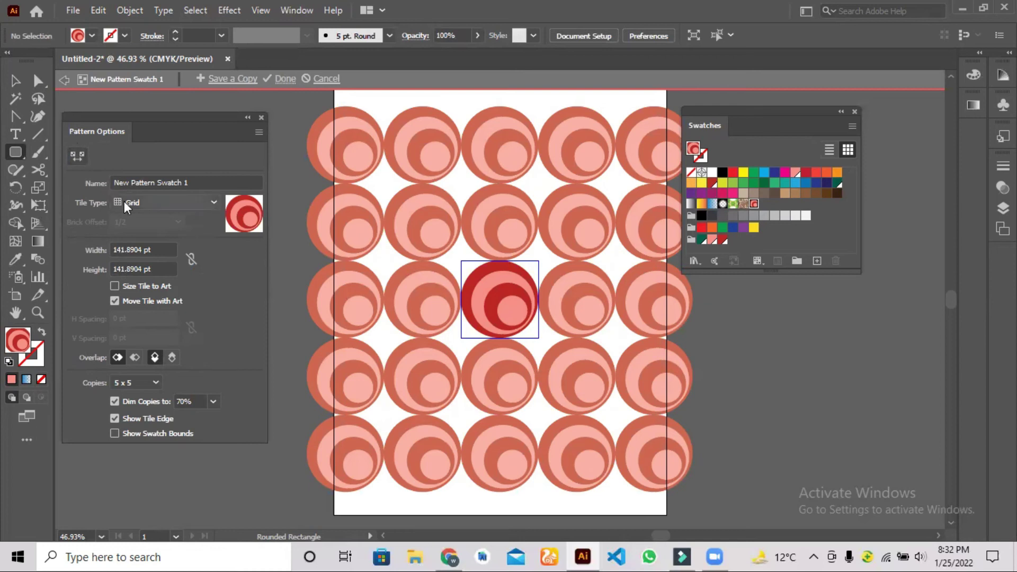
pyautogui.click(212, 203)
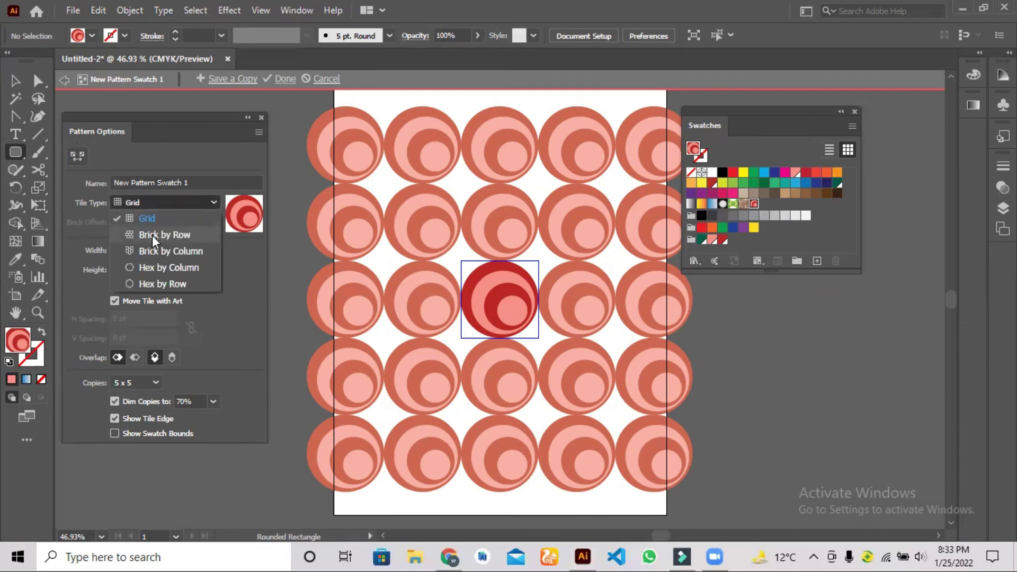
pyautogui.click(148, 284)
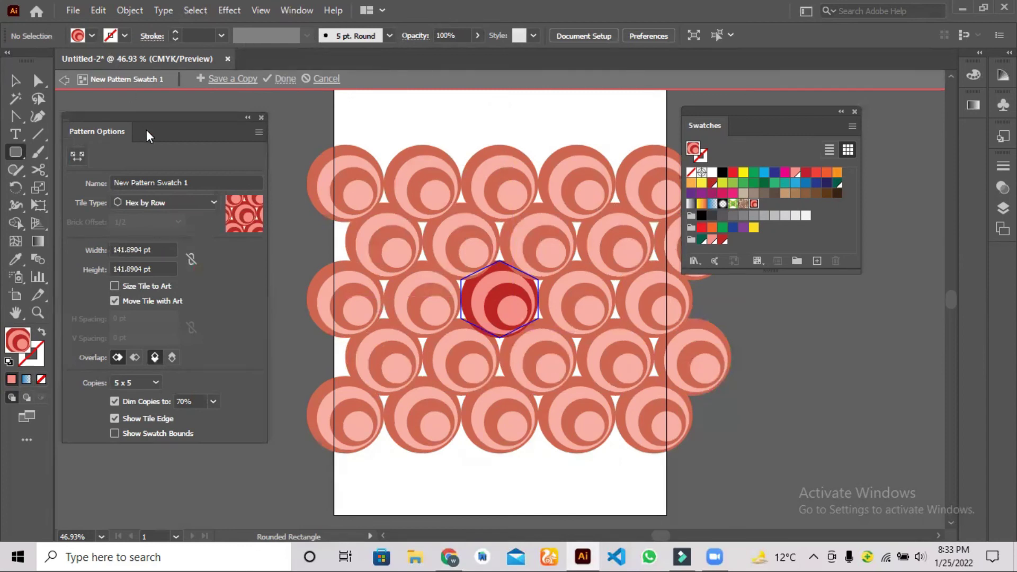
pyautogui.click(213, 204)
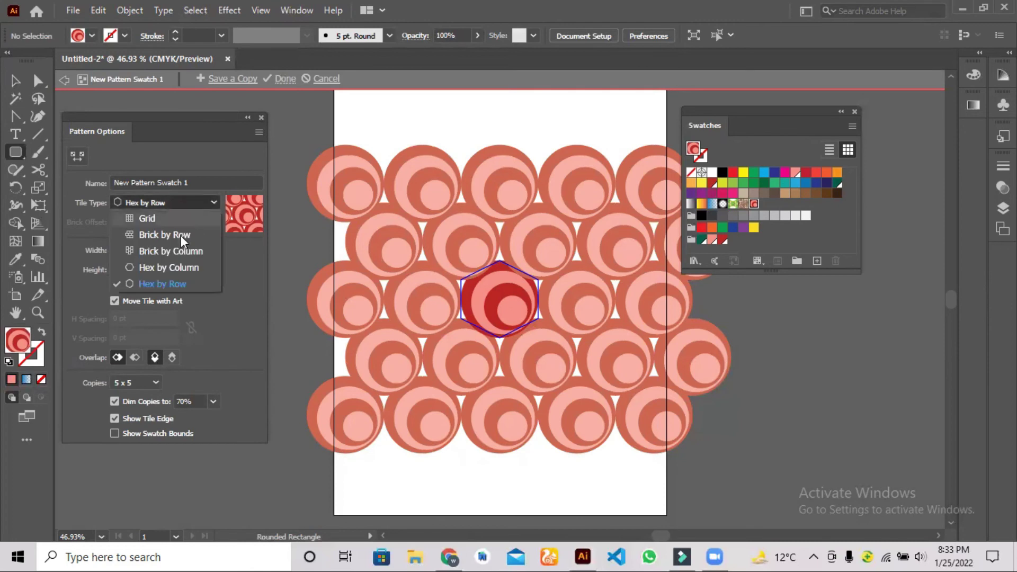
pyautogui.click(153, 267)
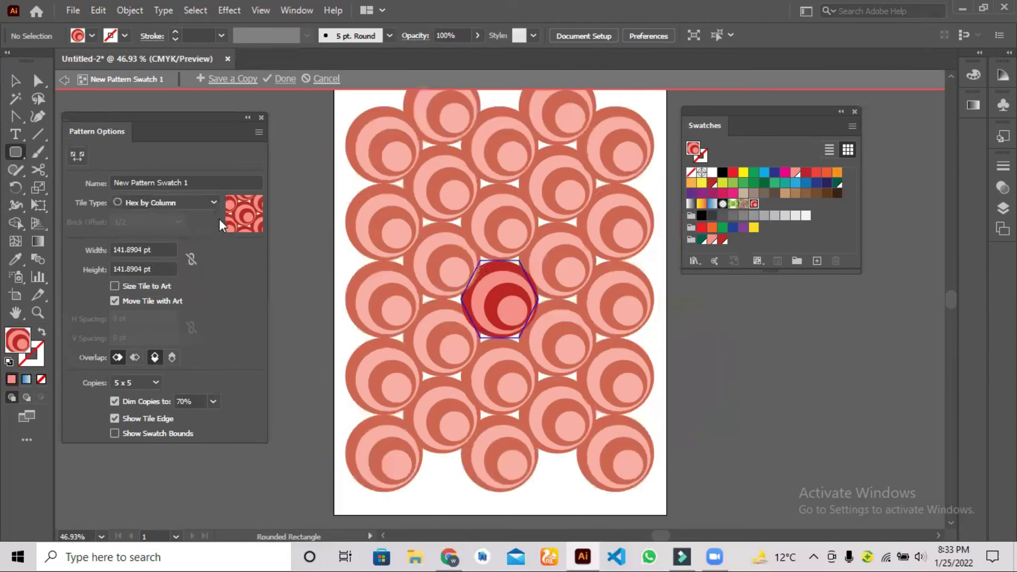
# - Preview Brick by Row tiling, then return the pattern to Hex by Column
pyautogui.click(211, 201)
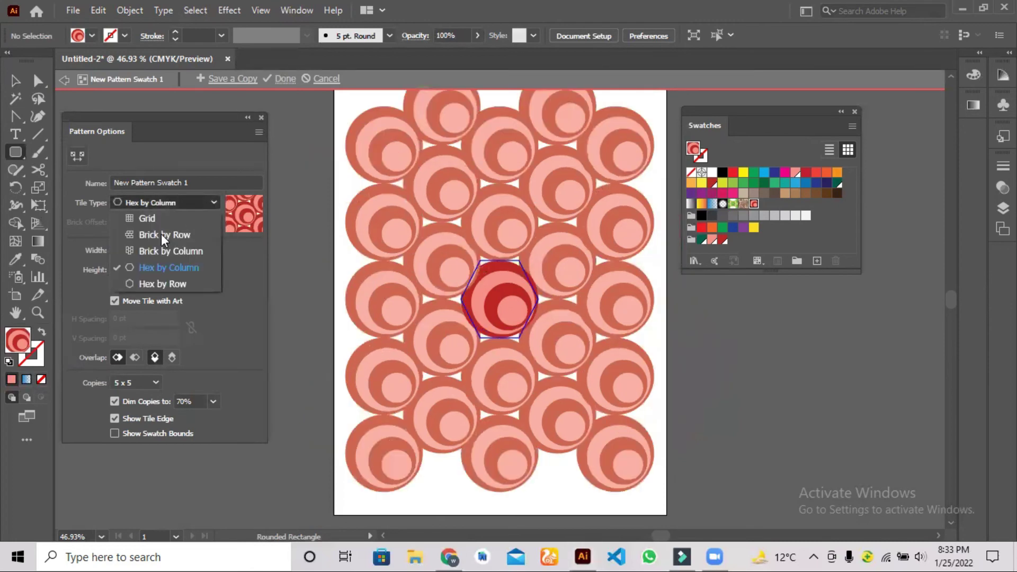
pyautogui.press('Escape')
pyautogui.press('Up')
pyautogui.press('Up')
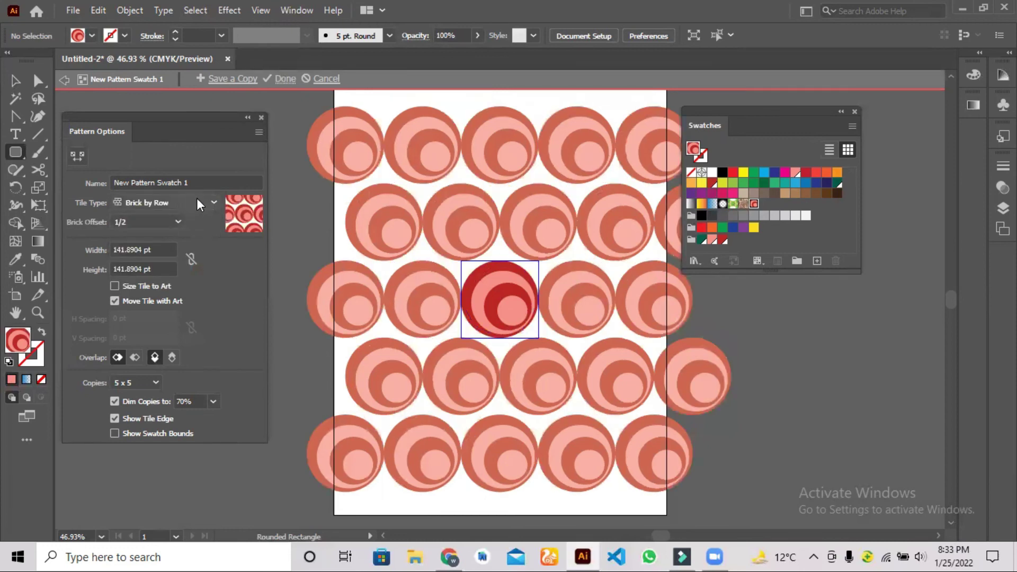
pyautogui.click(211, 201)
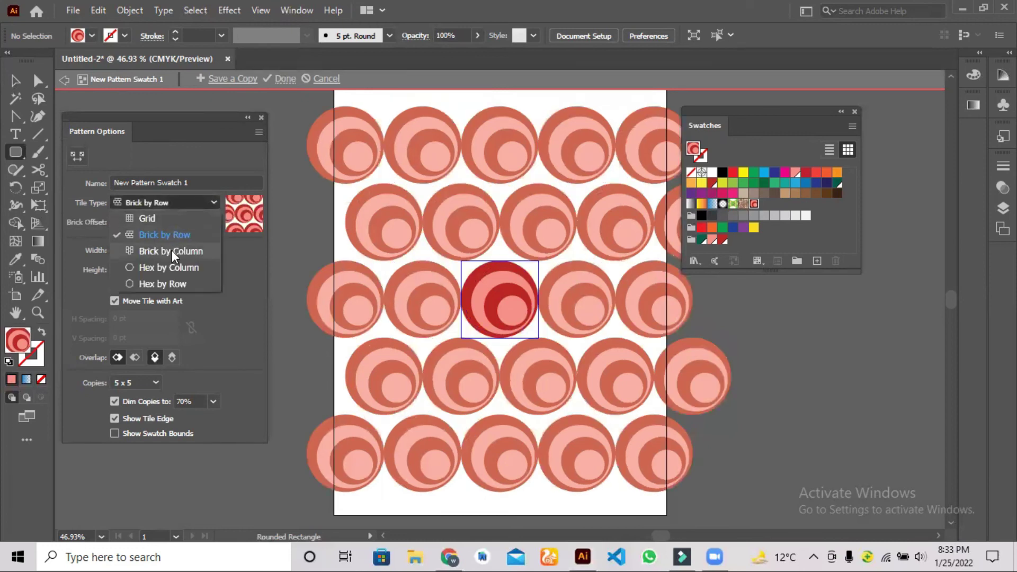
pyautogui.press('Escape')
pyautogui.press('Down')
pyautogui.press('Down')
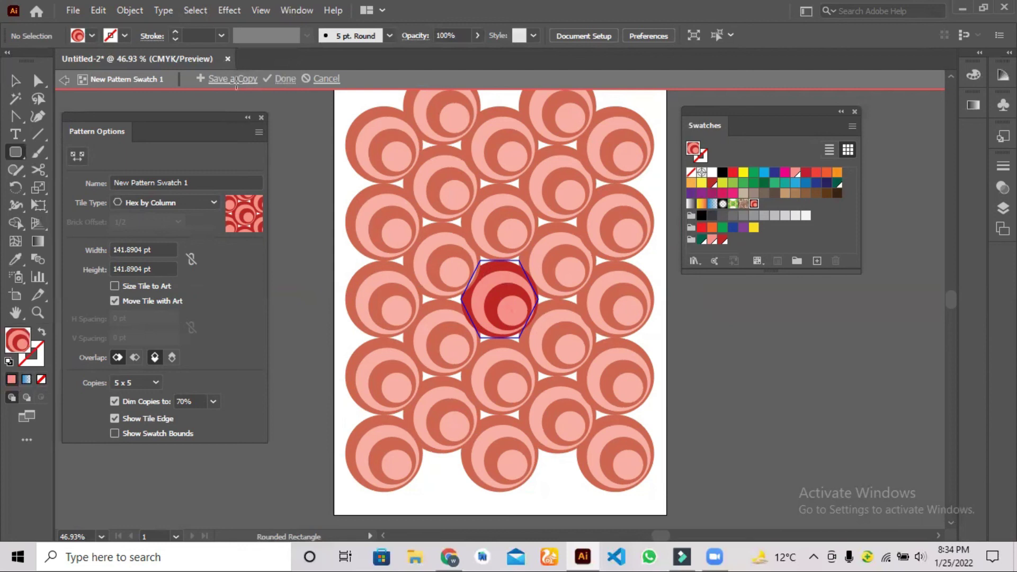
# - Apply the hex-tiled pattern edit and begin repositioning the pattern rectangle
pyautogui.click(284, 80)
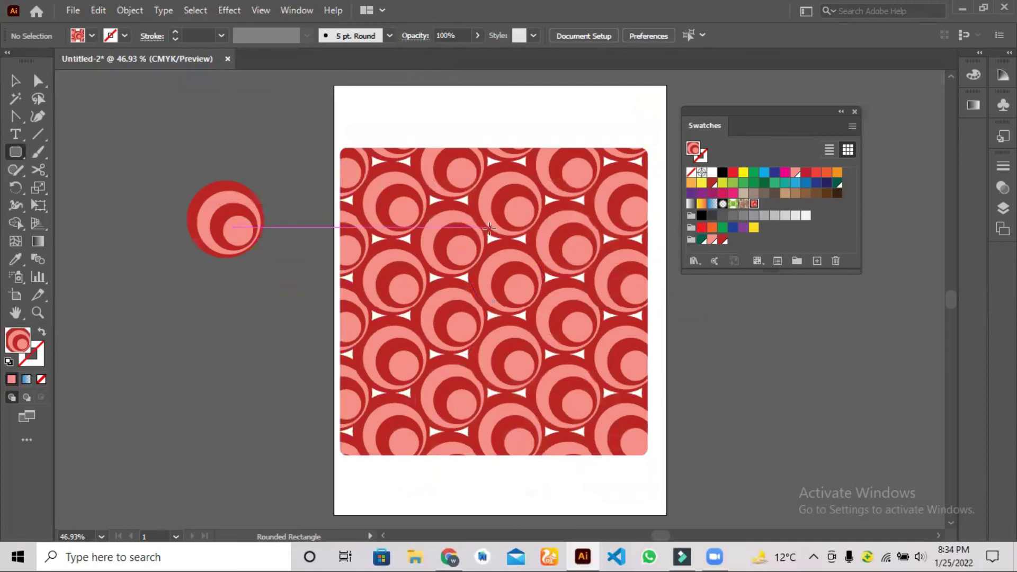
pyautogui.click(13, 82)
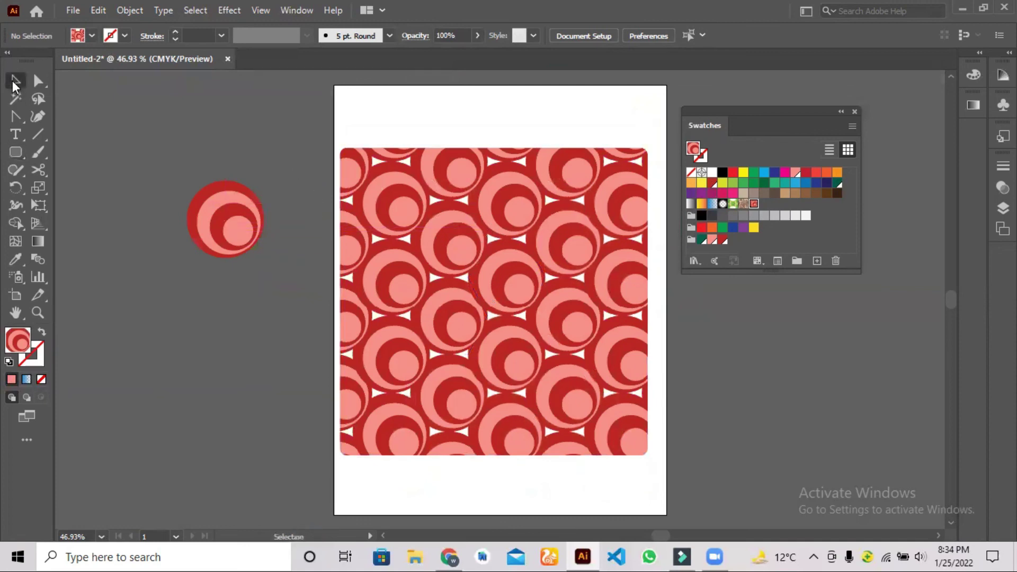
pyautogui.moveTo(481, 347); pyautogui.dragTo(486, 346)
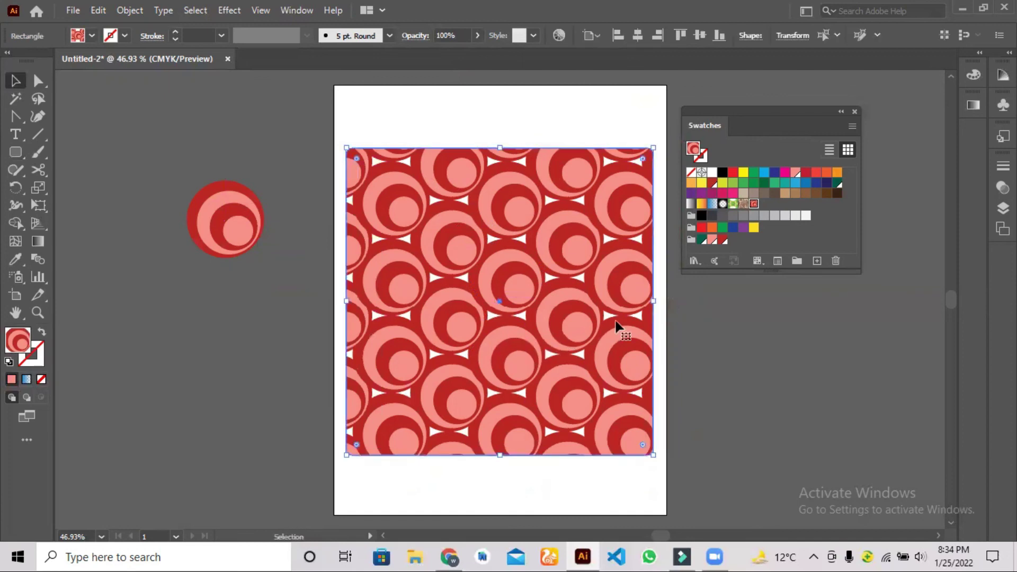
pyautogui.moveTo(656, 302); pyautogui.dragTo(652, 309)
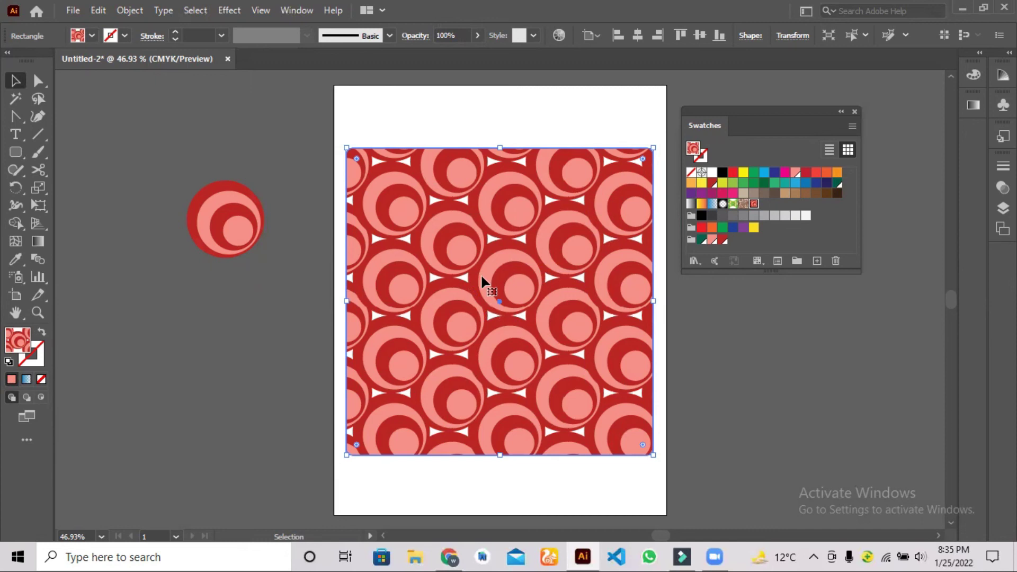
# - Adjust the rectangle's position until it sits centred on the artboard
pyautogui.moveTo(481, 276)
pyautogui.mouseDown()
pyautogui.moveTo(490, 237)
pyautogui.moveTo(468, 237)
pyautogui.moveTo(472, 253)
pyautogui.mouseUp()
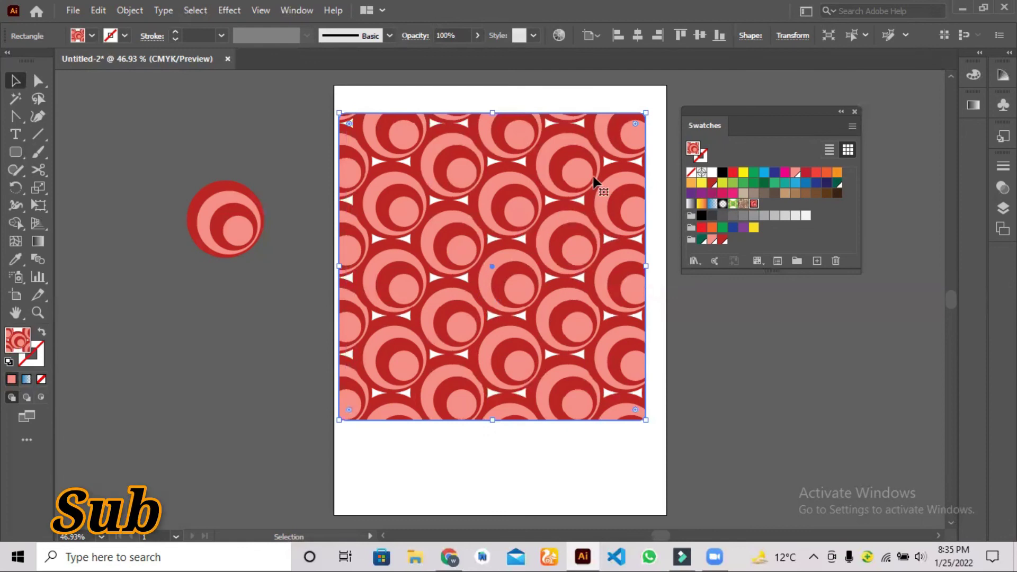
pyautogui.moveTo(506, 232); pyautogui.dragTo(516, 263)
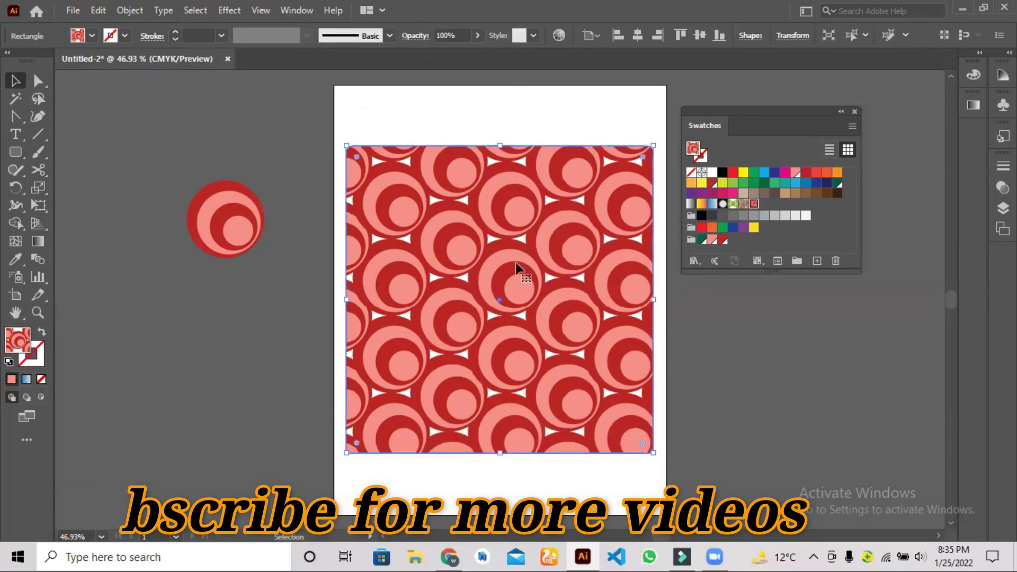
pyautogui.moveTo(518, 264); pyautogui.dragTo(522, 269)
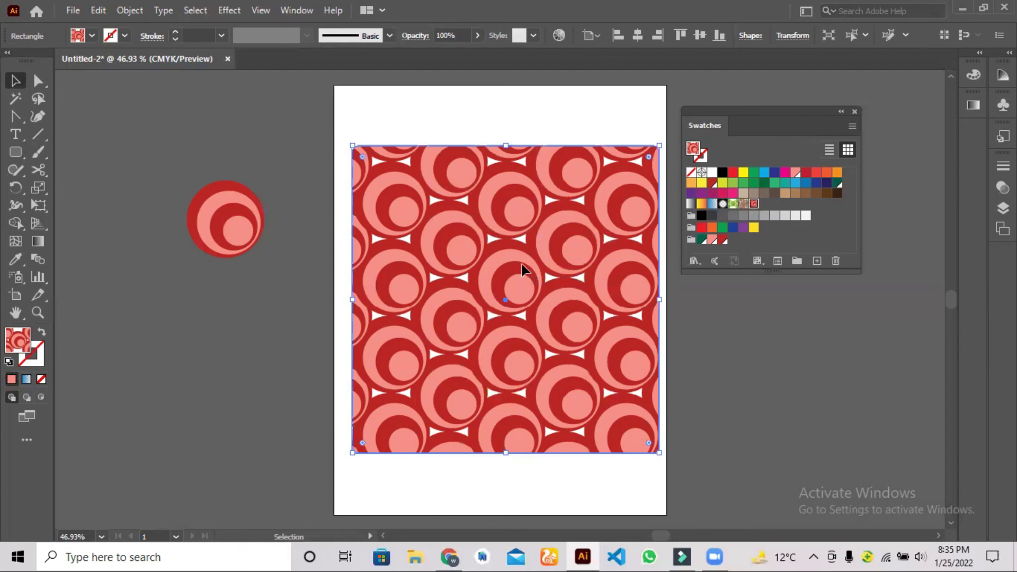
pyautogui.moveTo(522, 268); pyautogui.dragTo(518, 270)
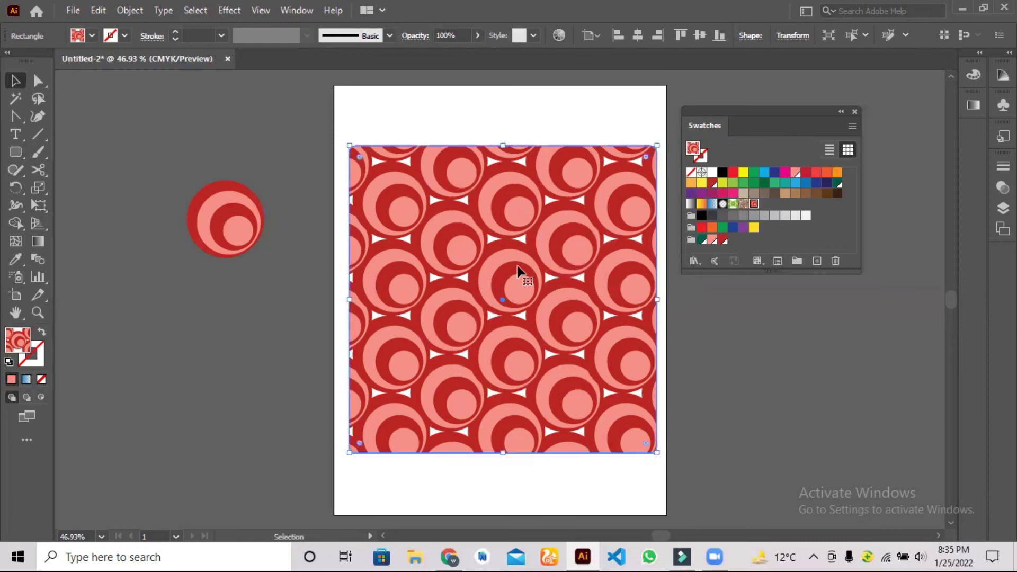